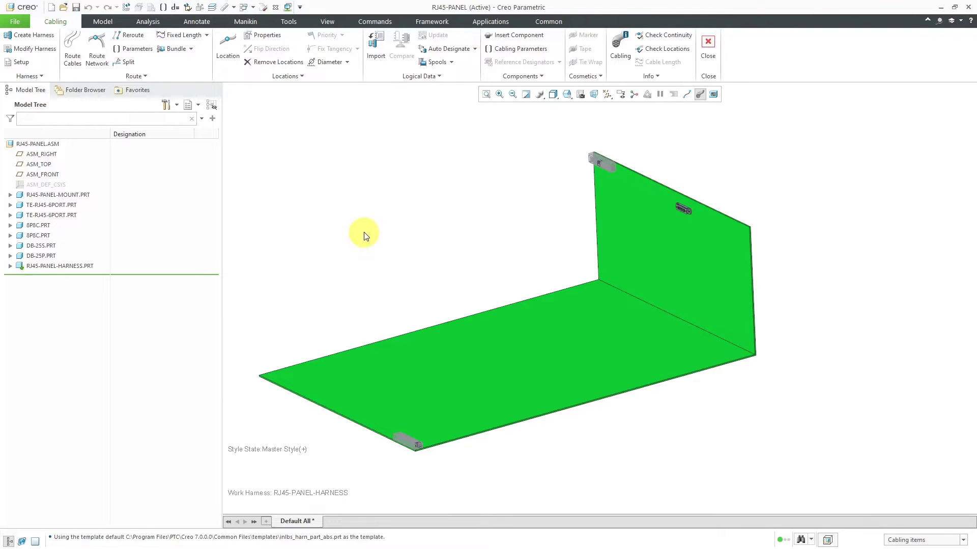
Select the second 8P8C part, then orbit to view the connector at the green panel's edge
click(39, 234)
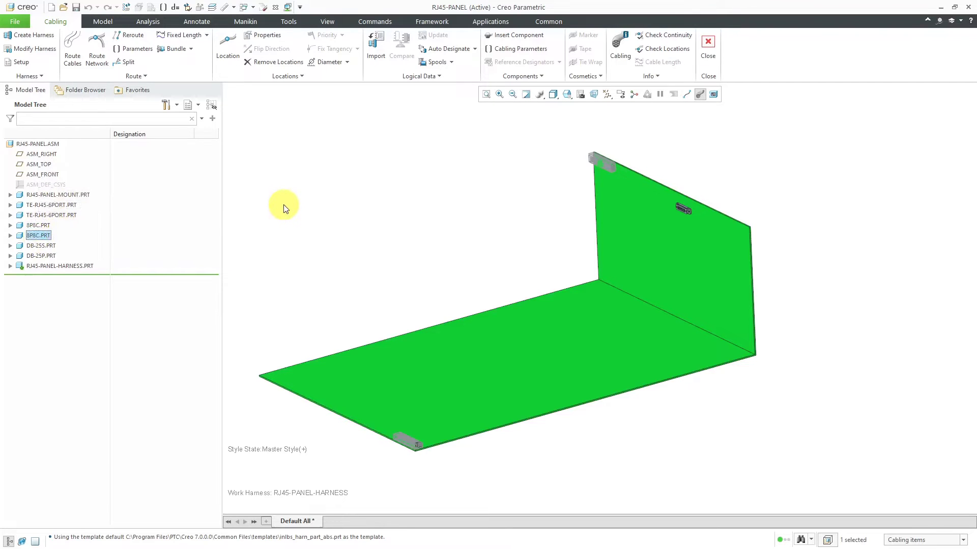
click(511, 162)
scroll(600, 149, down, 5)
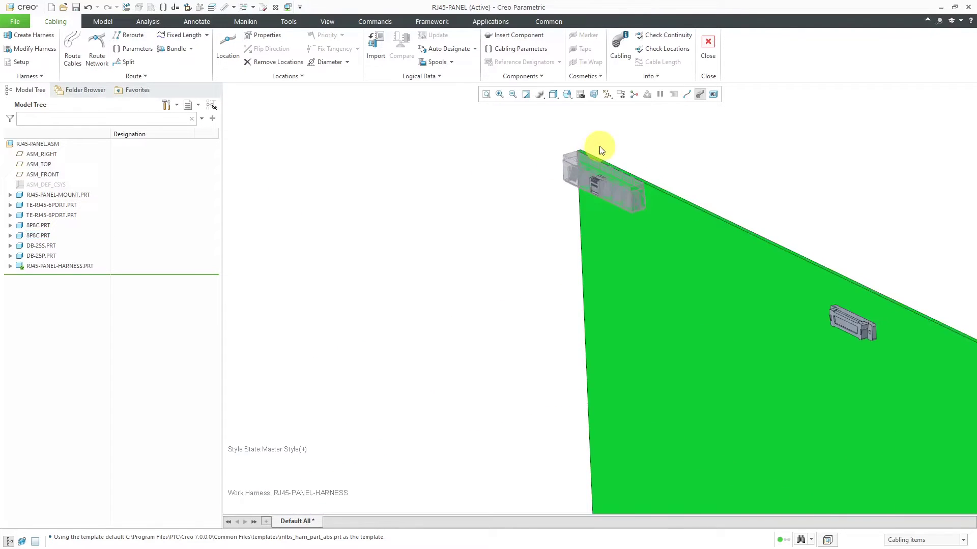
scroll(605, 155, down, 5)
mouse_move(585, 236)
middle_down()
mouse_move(642, 172)
mouse_move(630, 205)
mouse_move(670, 223)
mouse_move(435, 177)
middle_up()
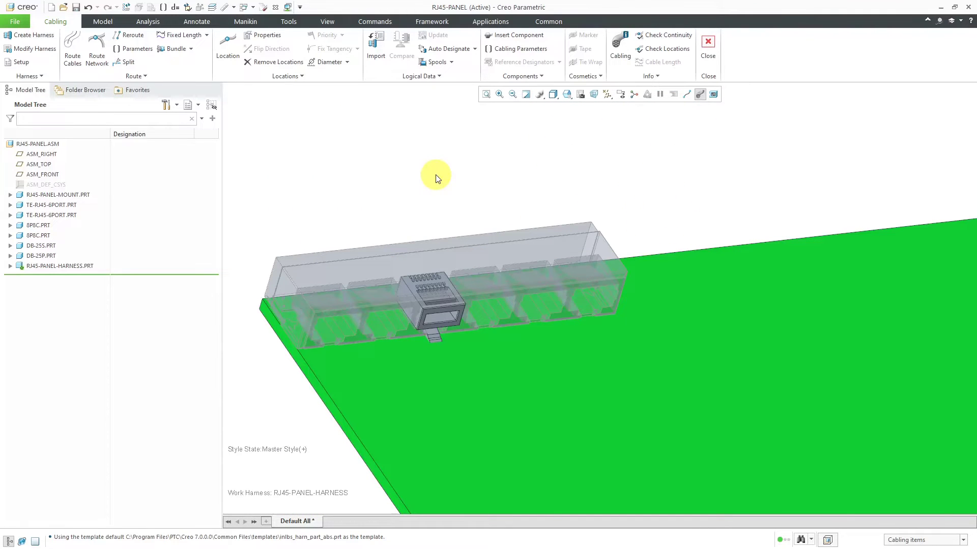
middle_drag(443, 186, 473, 285)
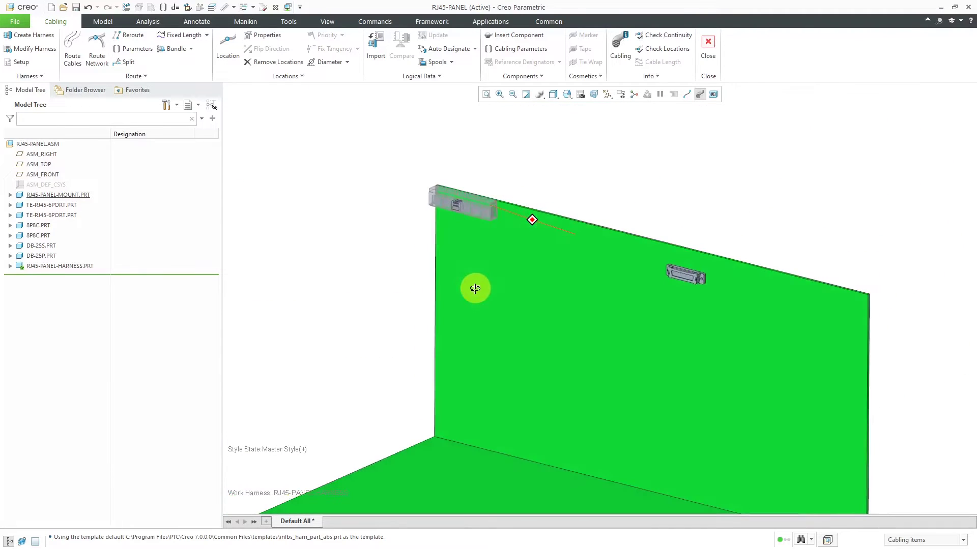
scroll(654, 274, up, 5)
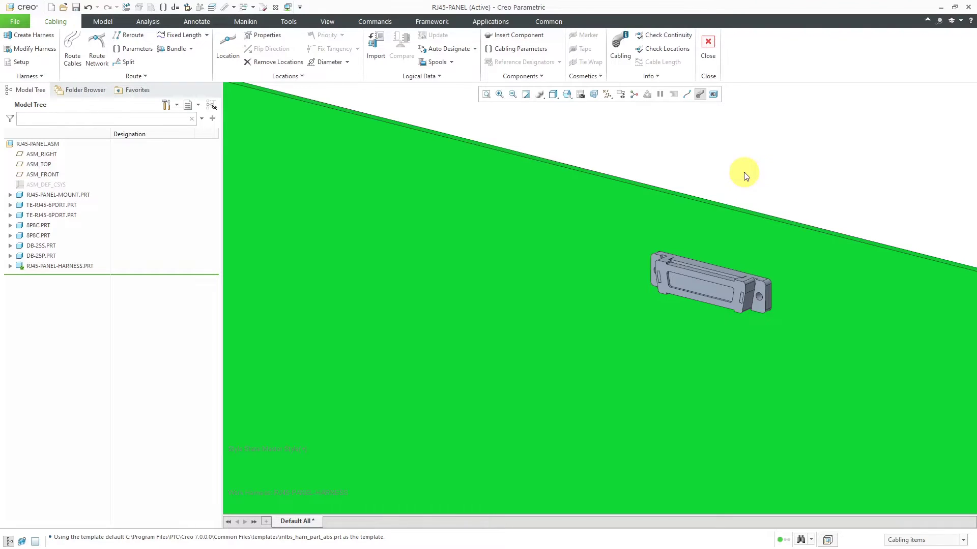
Turn on coordinate system display in the model
click(605, 96)
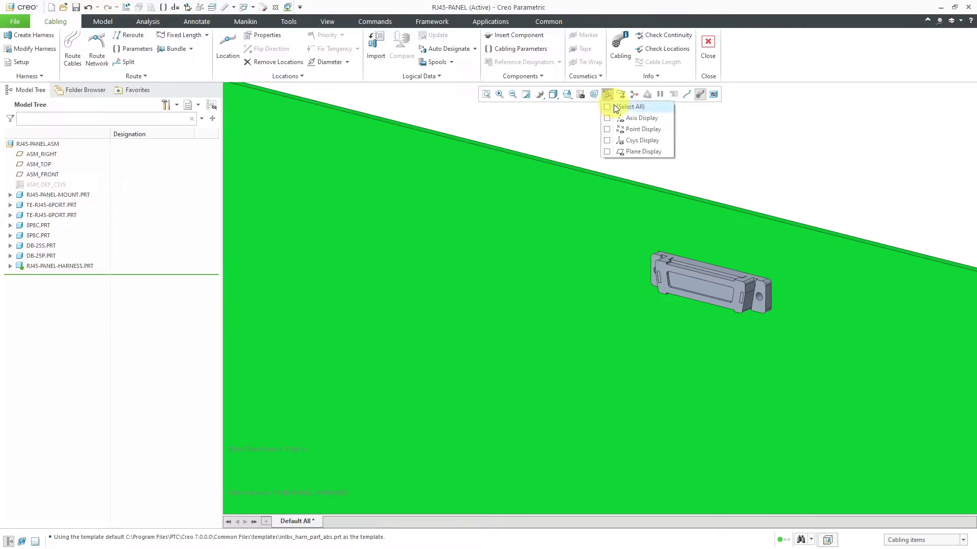
click(640, 141)
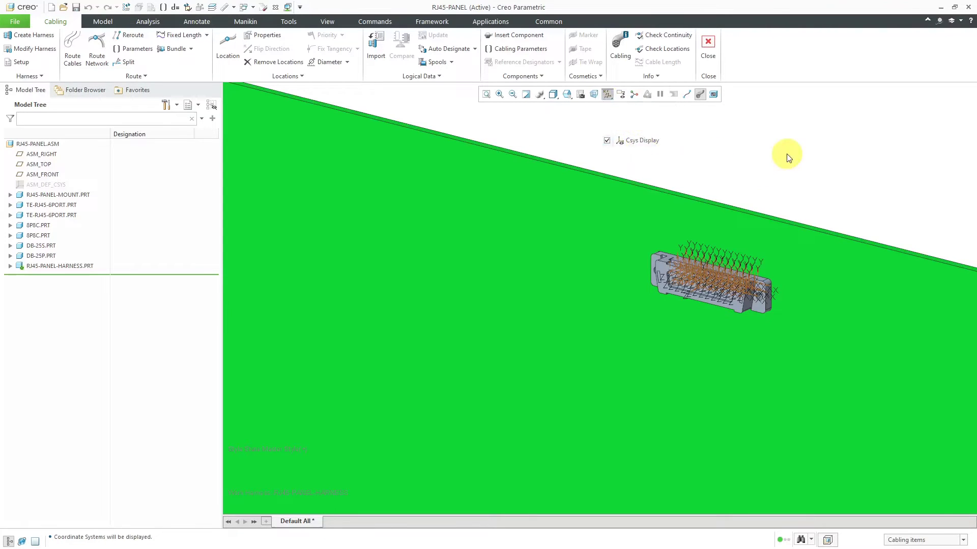
scroll(759, 193, down, 2)
scroll(750, 203, down, 2)
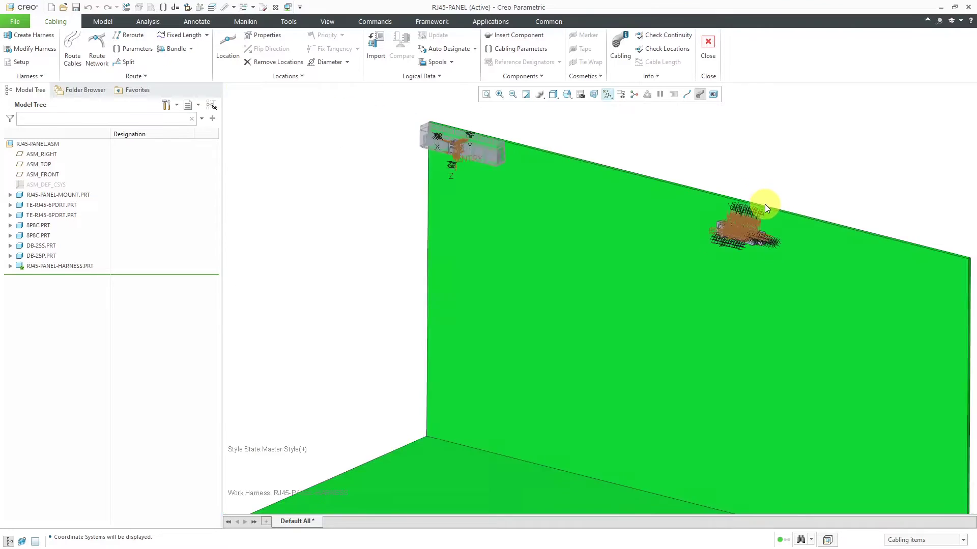
scroll(443, 148, up, 4)
scroll(386, 133, up, 3)
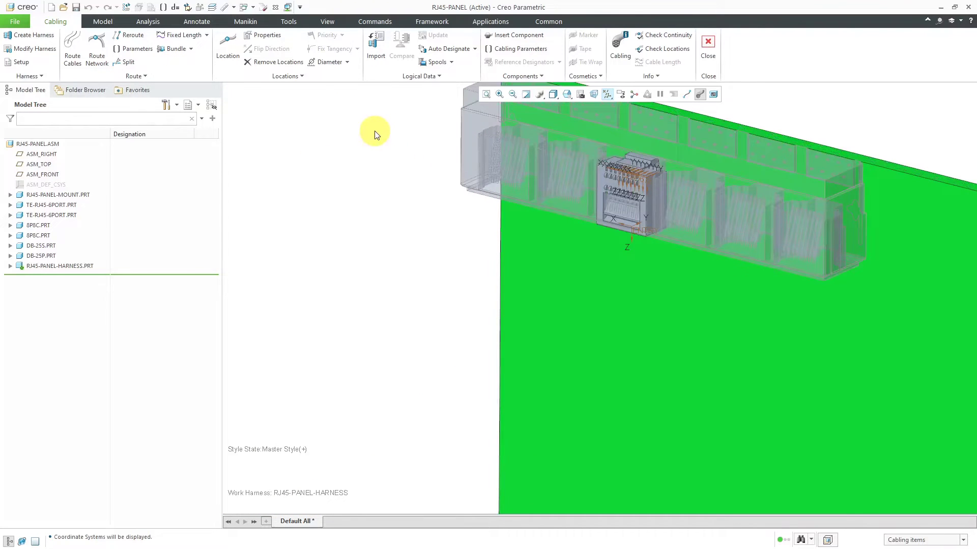
Designate the 8P8C jack as a connector using the default parameter file
click(474, 49)
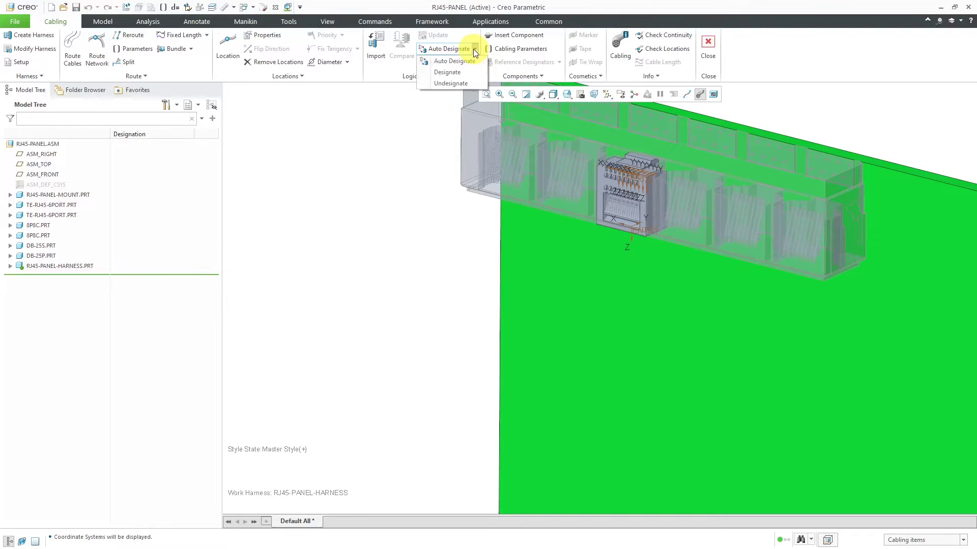
click(464, 72)
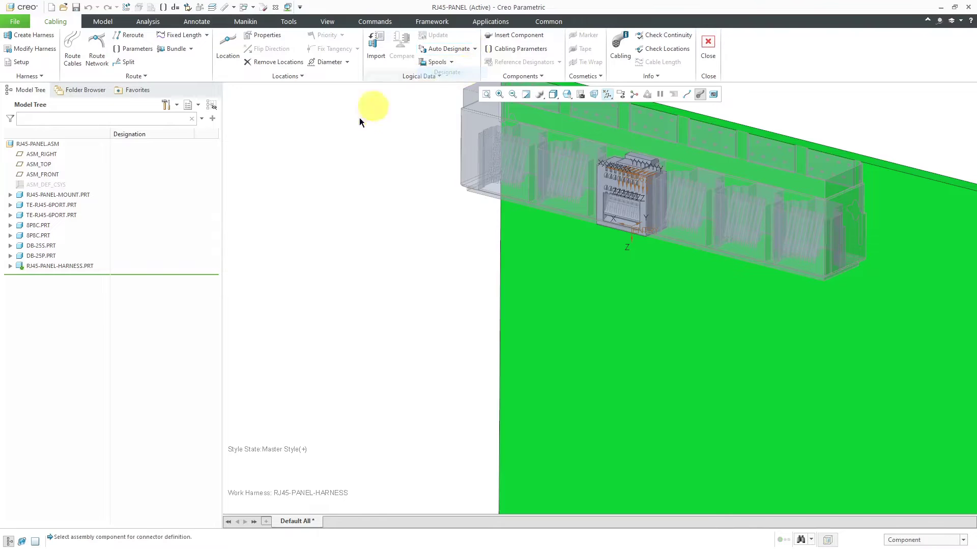
right_click(636, 202)
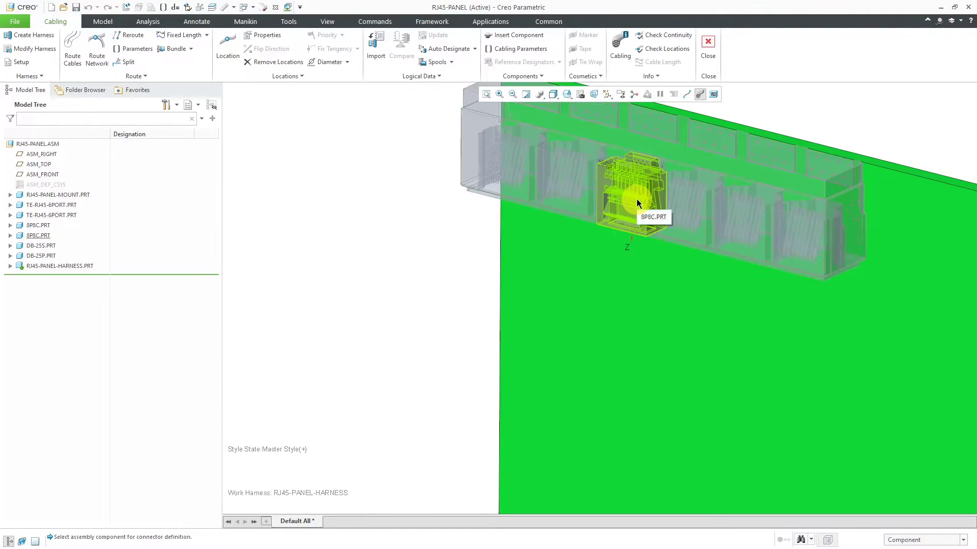
click(638, 202)
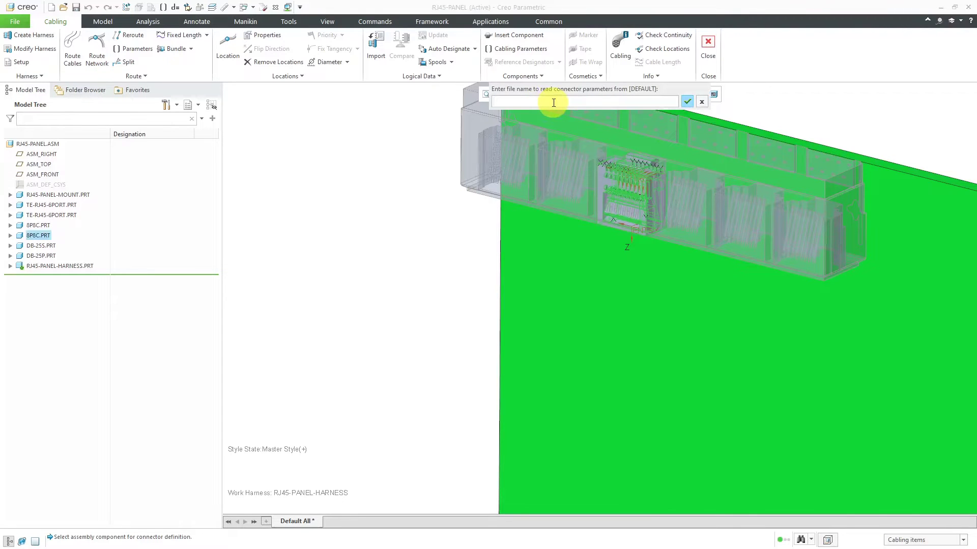
click(687, 102)
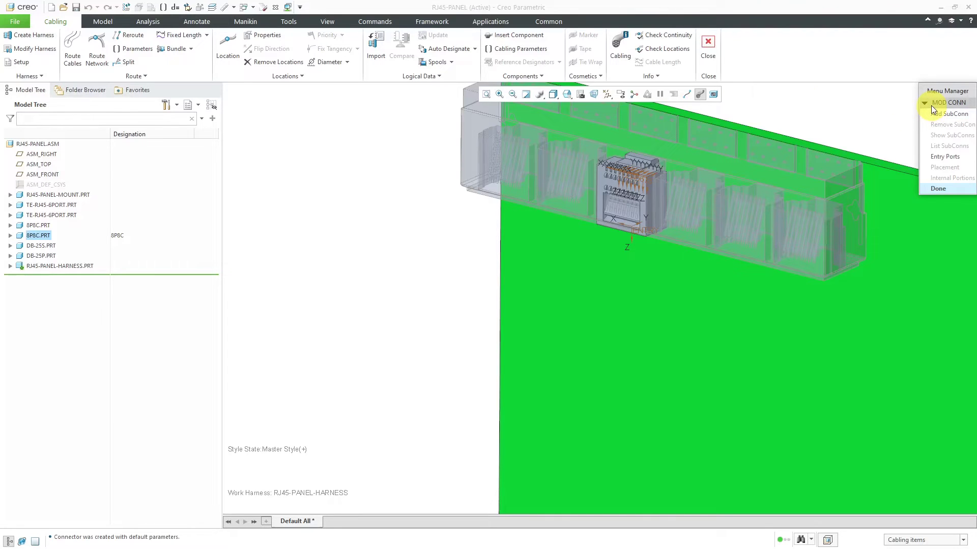
Add the jack's ENTRY coordinate system as a ROUND entry port with internal length 10
click(932, 159)
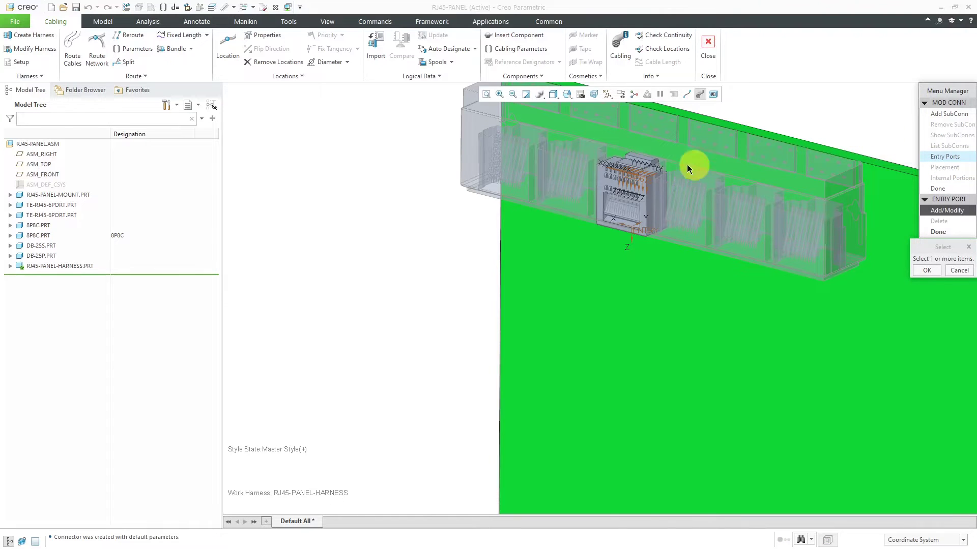
scroll(664, 169, up, 3)
scroll(619, 287, up, 3)
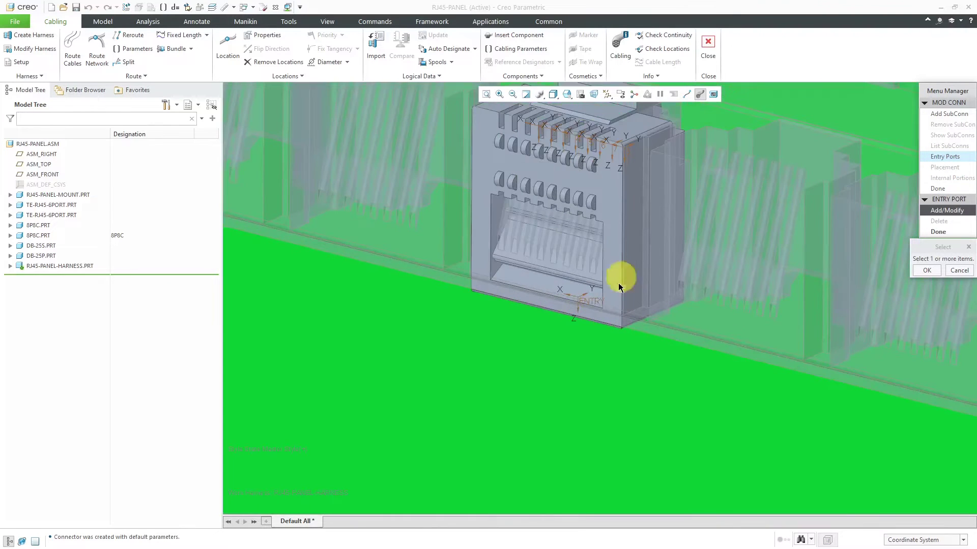
click(588, 304)
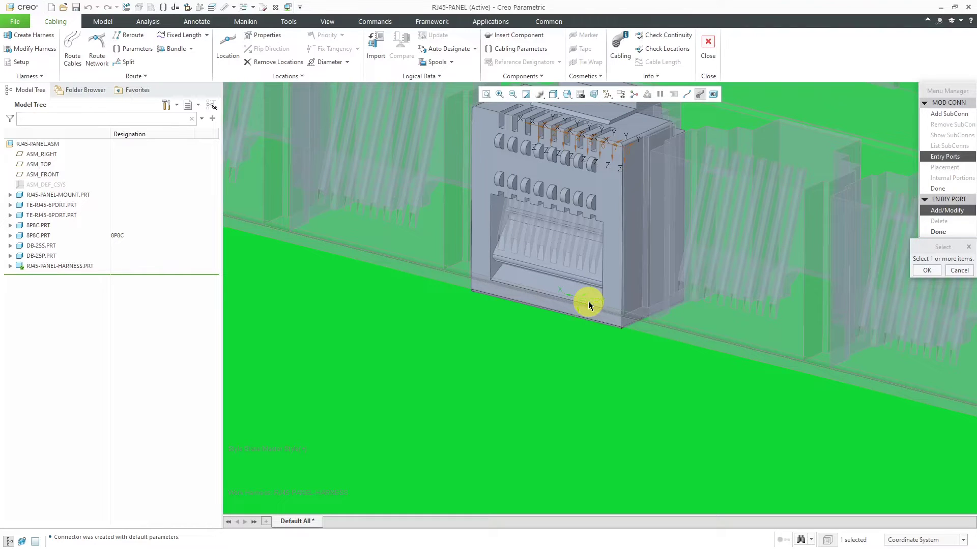
click(923, 270)
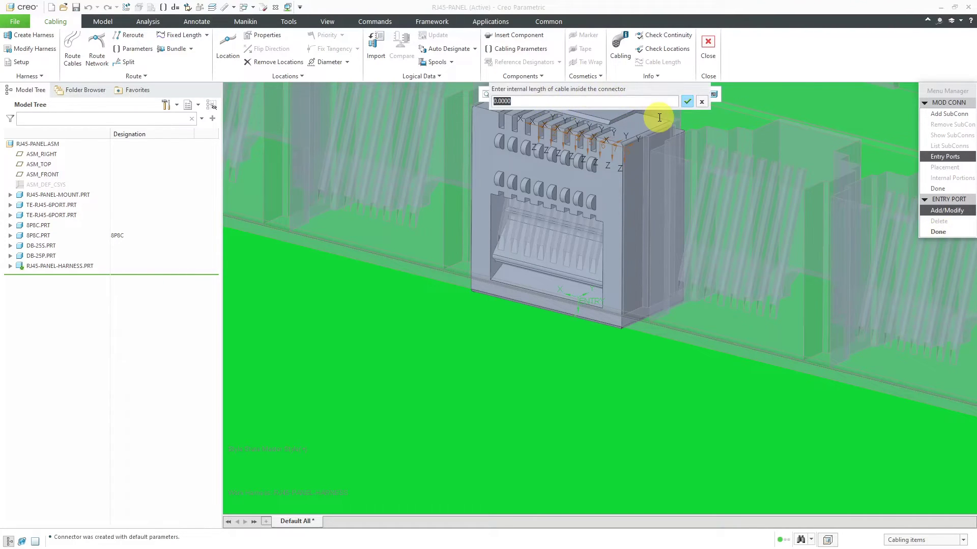
text(10)
key(Return)
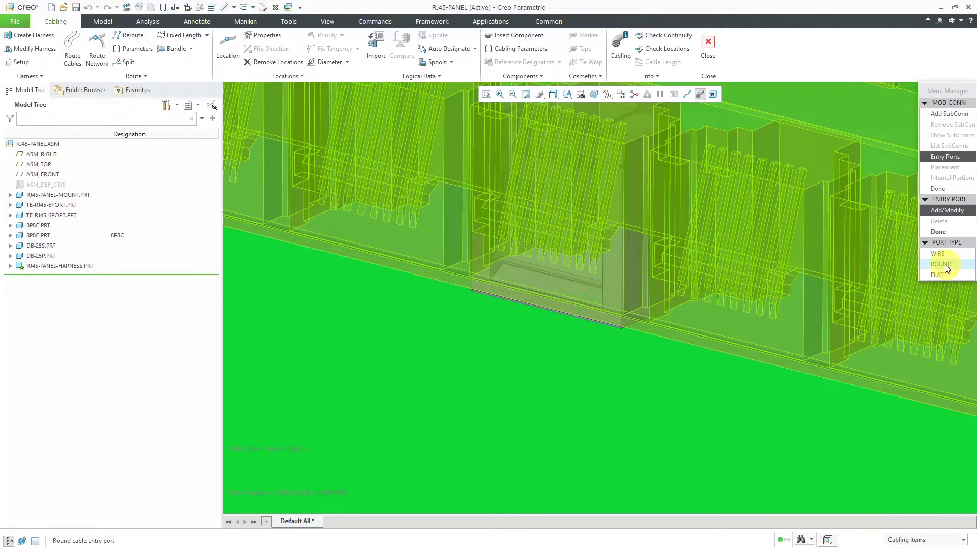
click(941, 264)
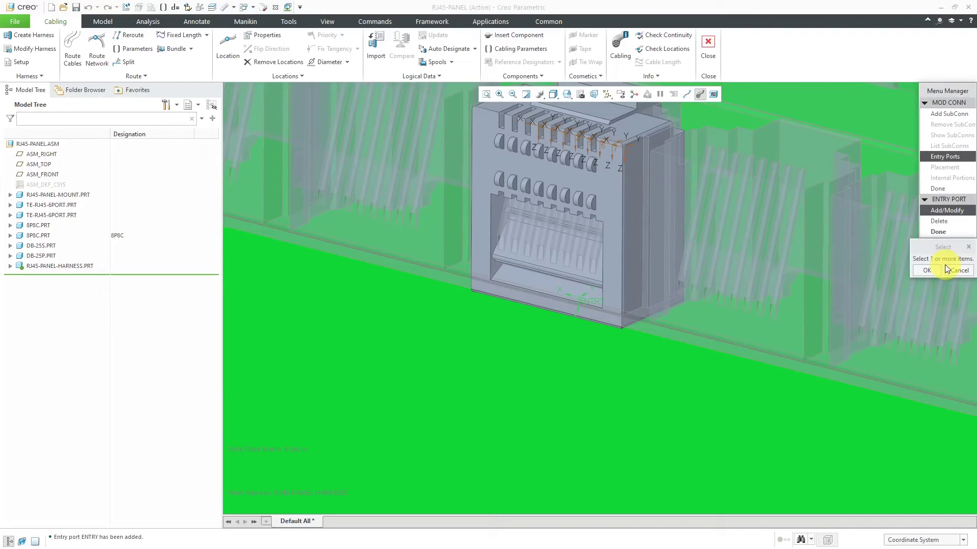
Add coordinate system 1 as a second ROUND entry port with 0 internal length
click(947, 230)
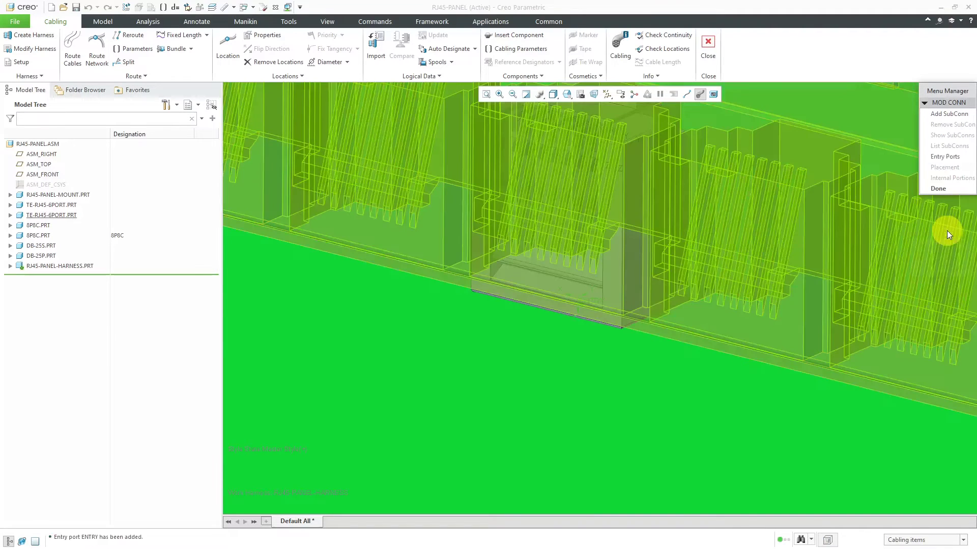
click(945, 157)
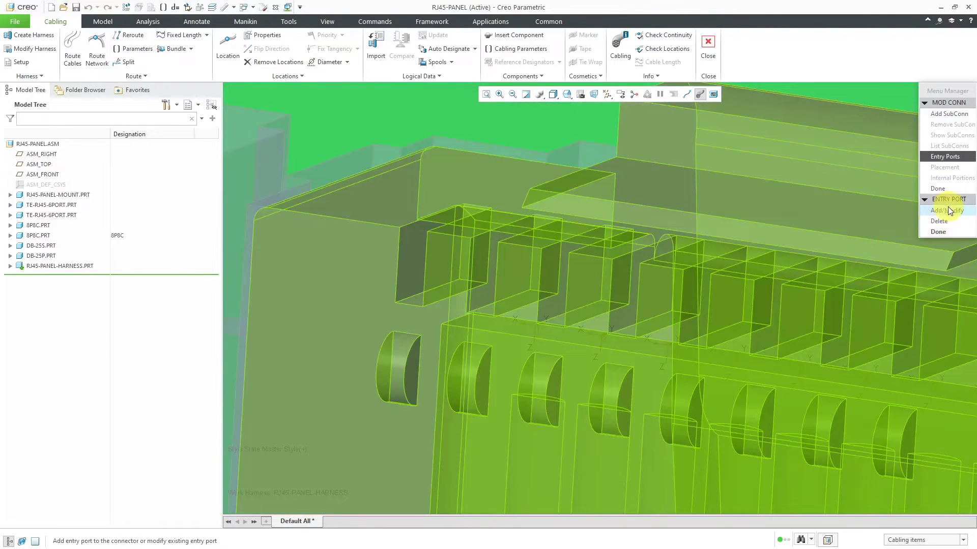
click(940, 210)
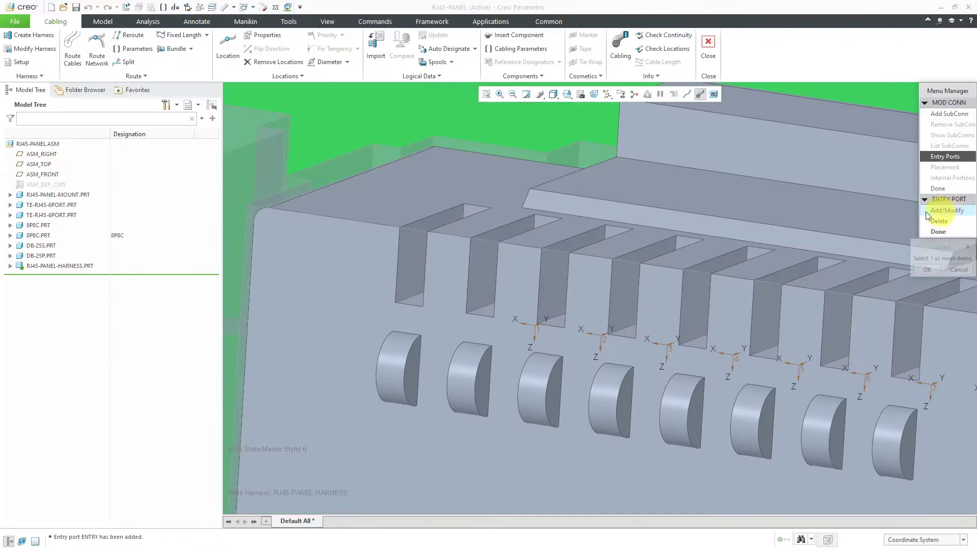
click(538, 328)
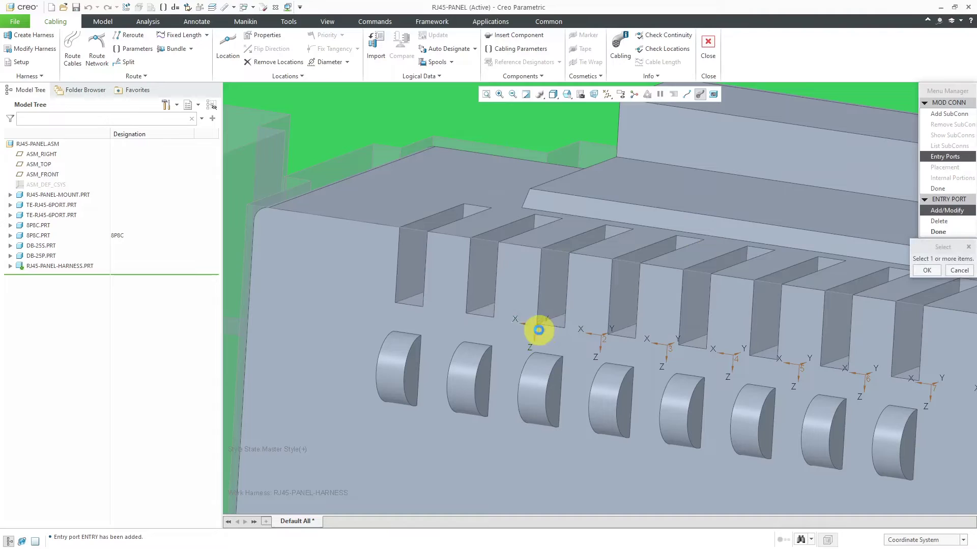
click(927, 270)
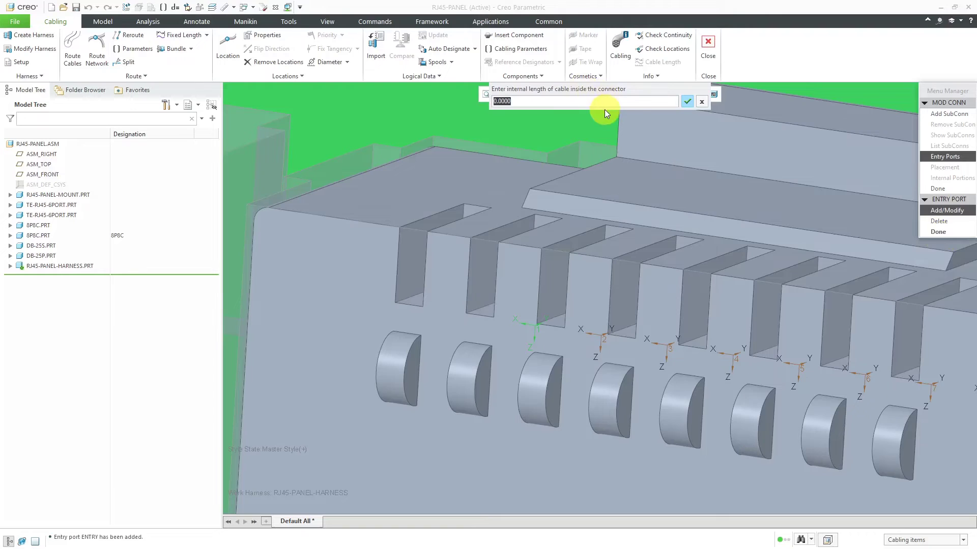
key(Return)
middle_drag(643, 119, 712, 153)
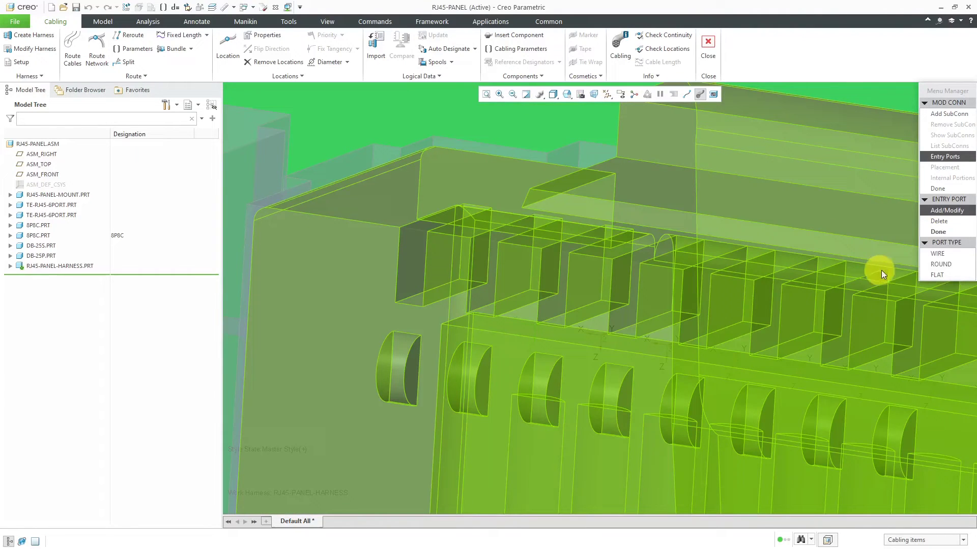
click(939, 266)
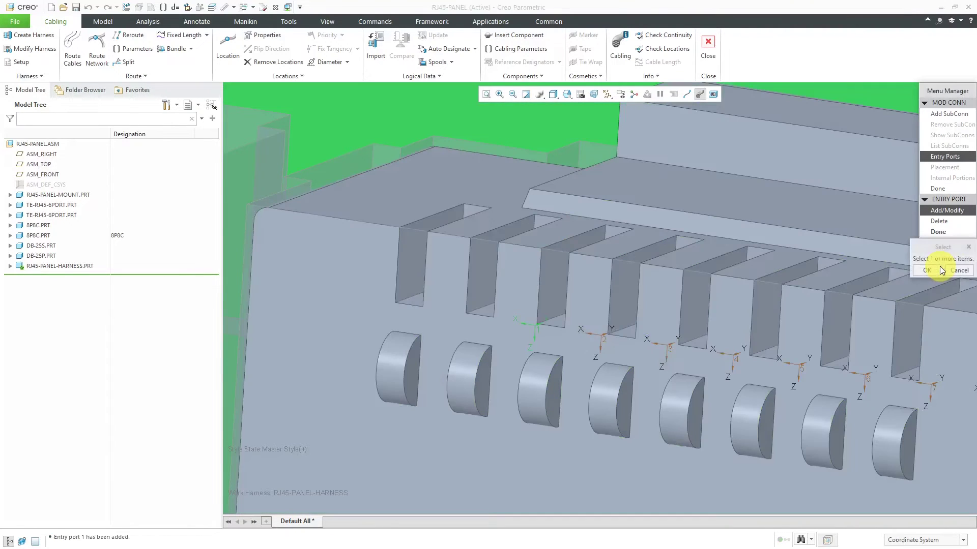
click(935, 270)
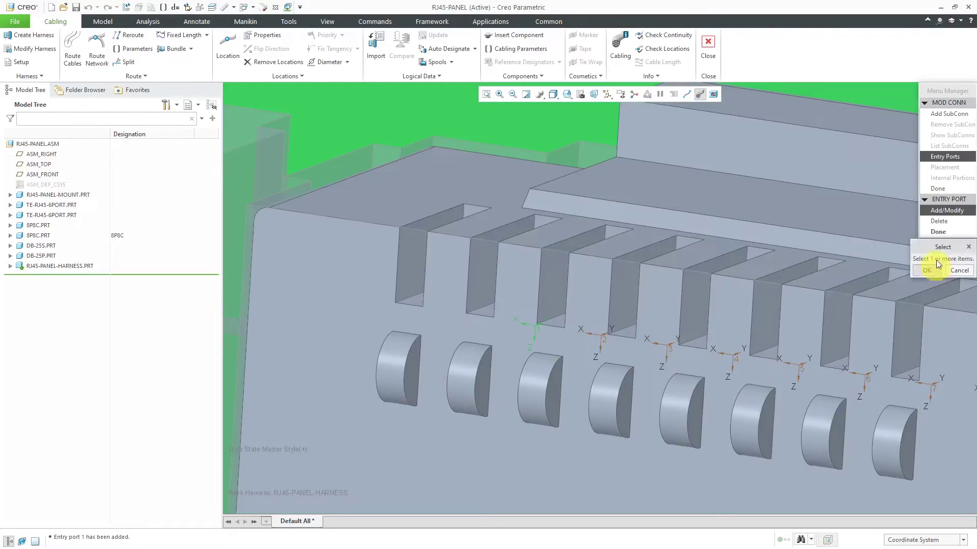
click(939, 233)
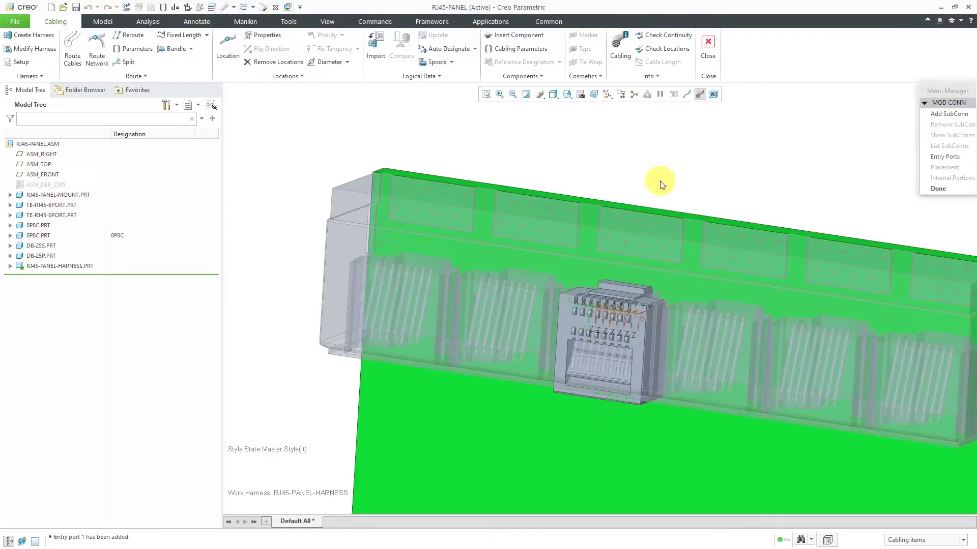
Finish the 8P8C connector and zoom in on the DB connector to designate it
click(939, 189)
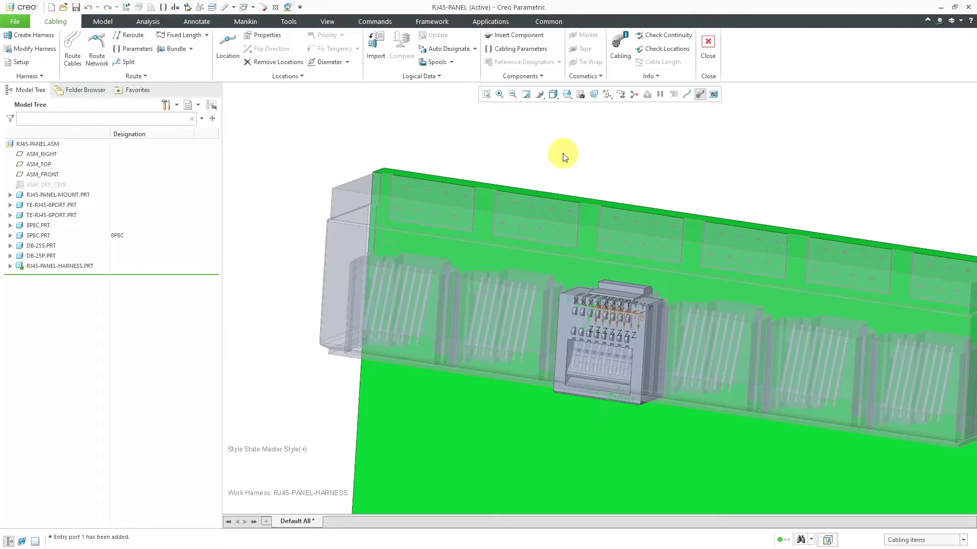
scroll(457, 136, up, 1)
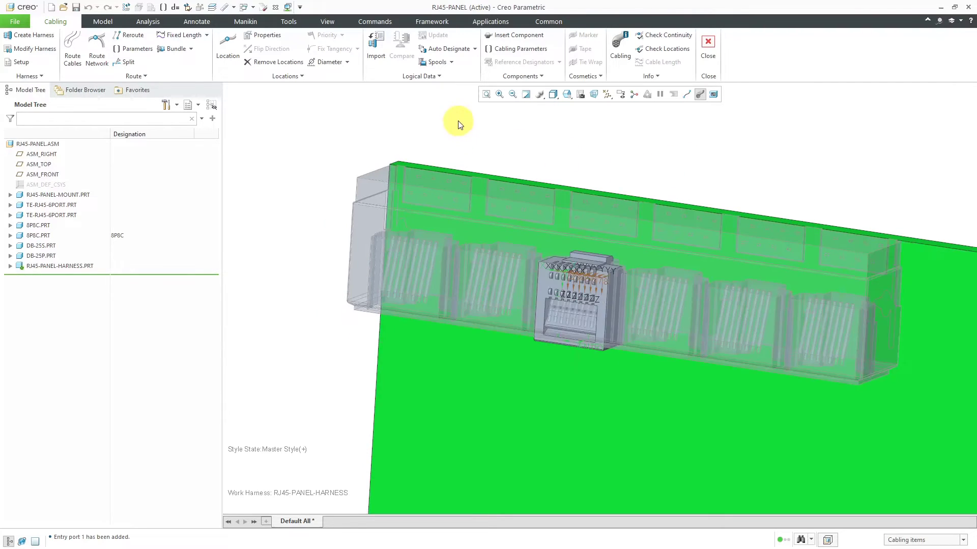
click(475, 50)
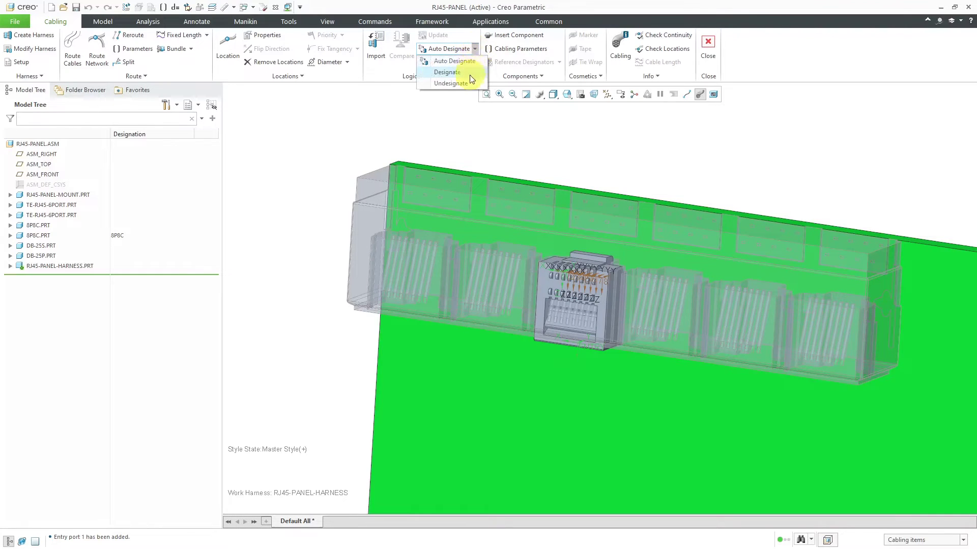
click(468, 73)
click(499, 94)
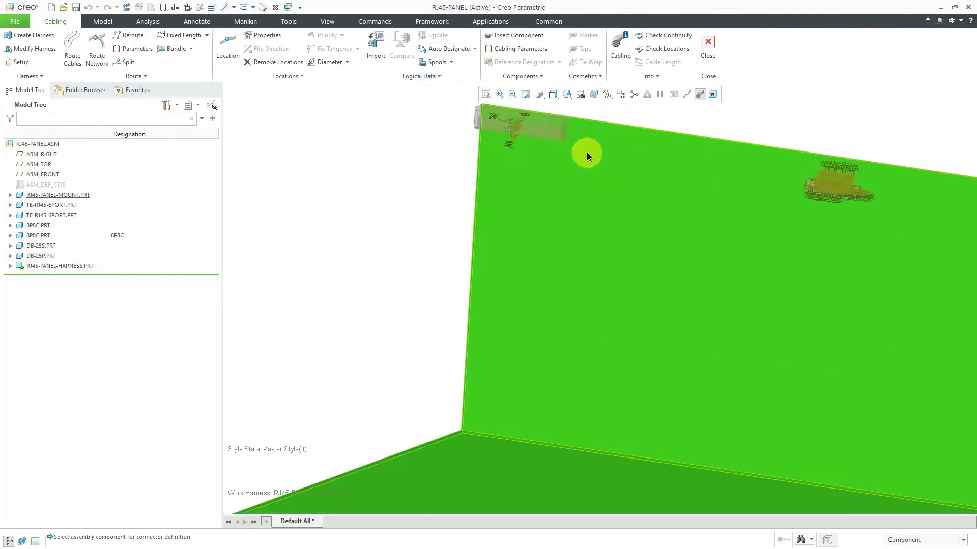
drag(587, 151, 793, 157)
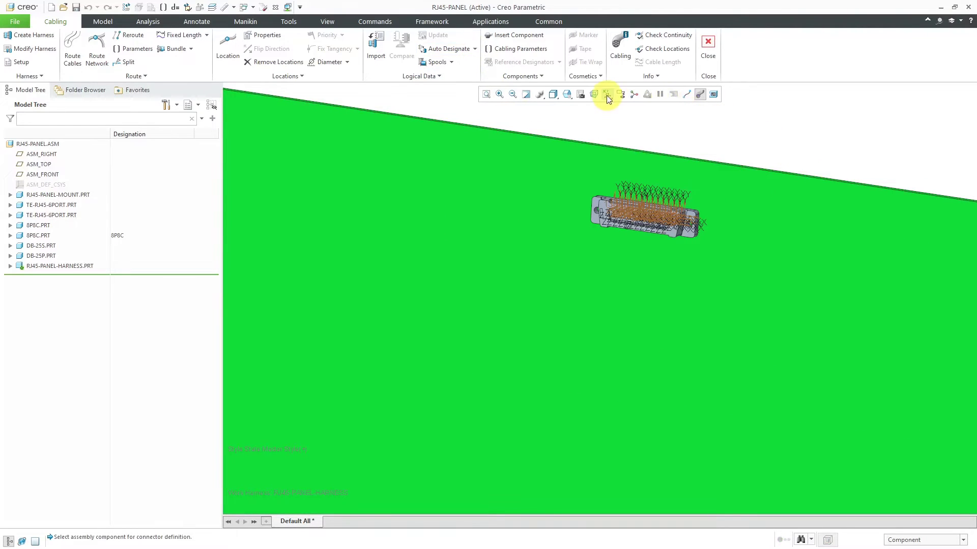
Hide coordinate system symbols and designate DB-25P with default parameters
click(607, 95)
click(642, 140)
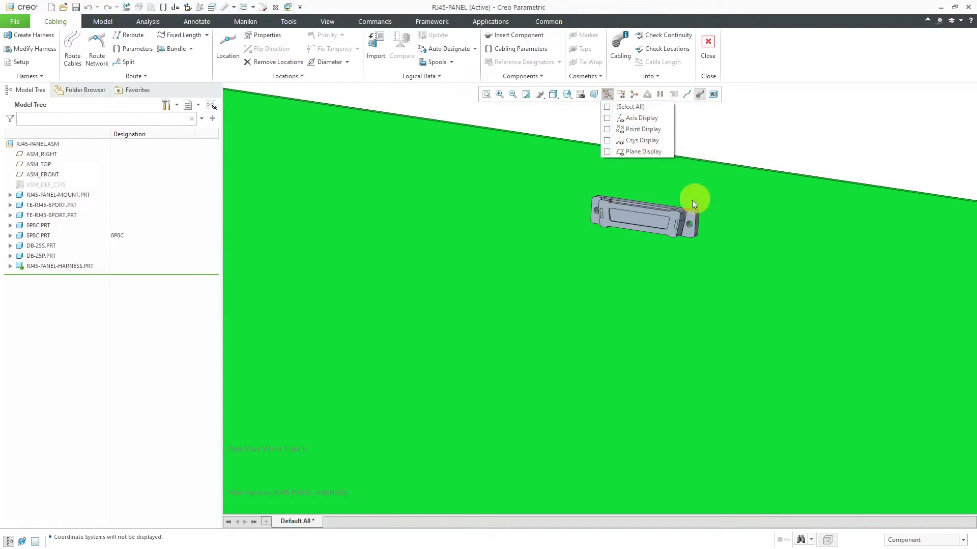
click(678, 221)
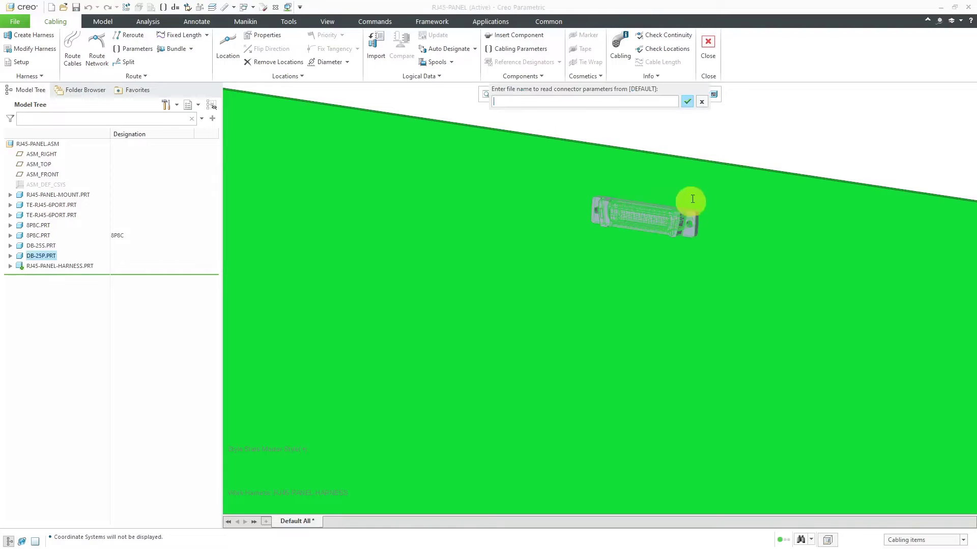
click(687, 101)
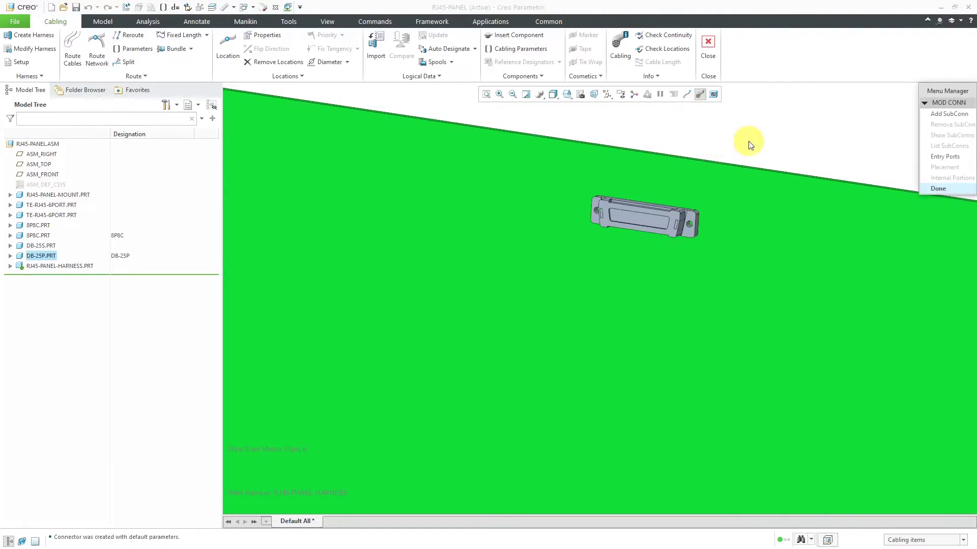
click(938, 189)
scroll(703, 168, down, 3)
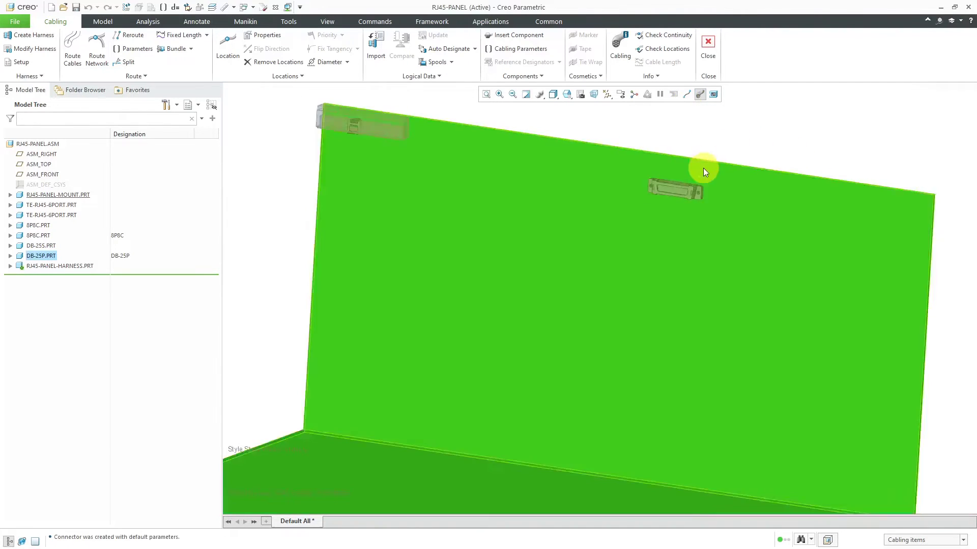
scroll(709, 198, down, 2)
middle_drag(709, 198, 637, 200)
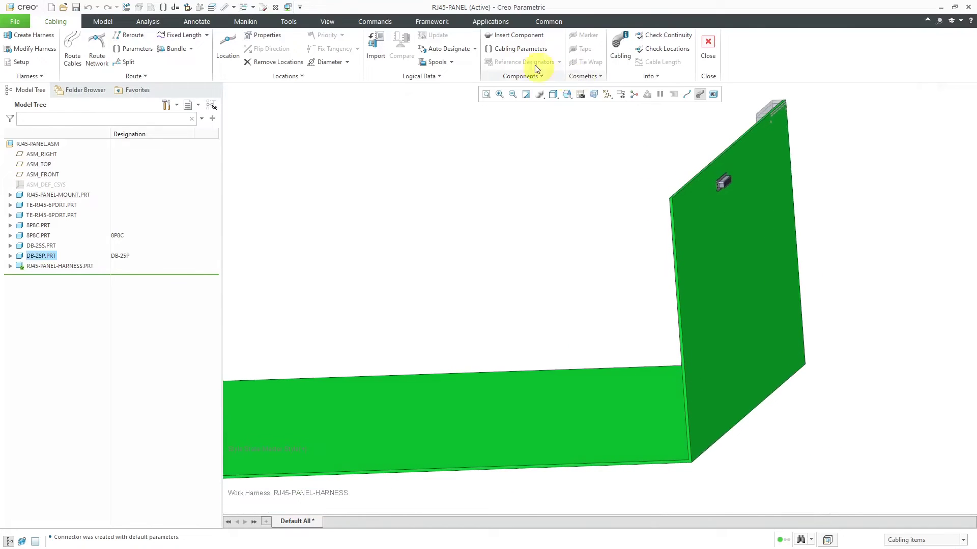
Designate the DB-25S connector using the default parameter file
click(474, 49)
click(465, 73)
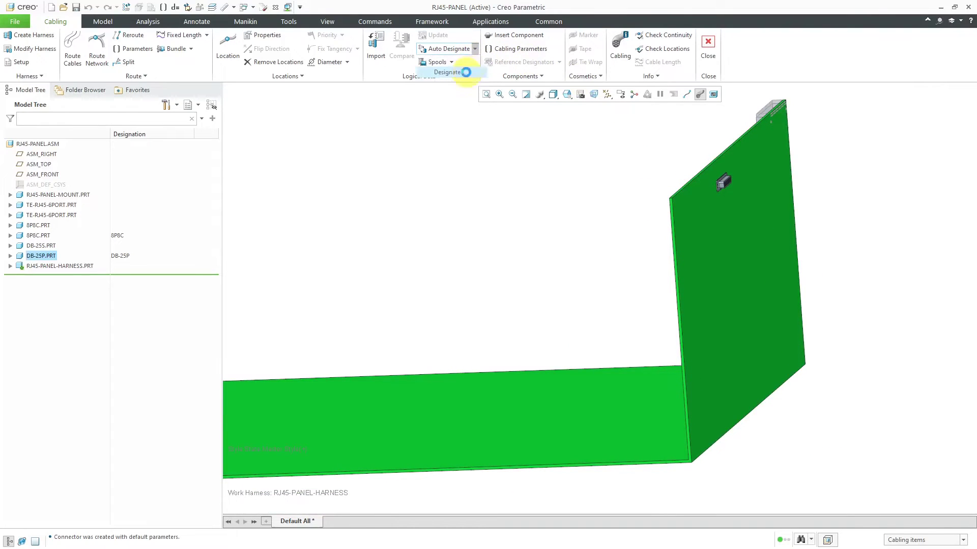
click(726, 184)
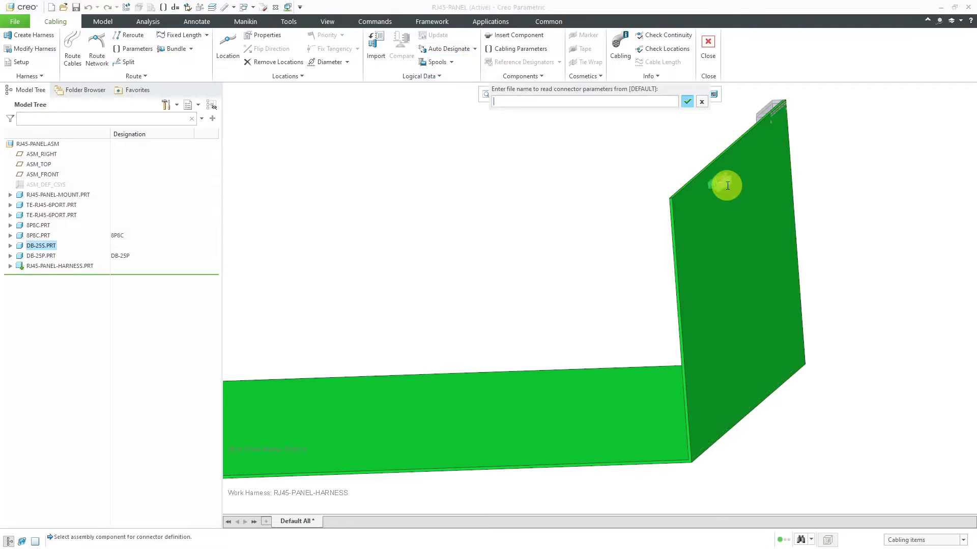
click(687, 104)
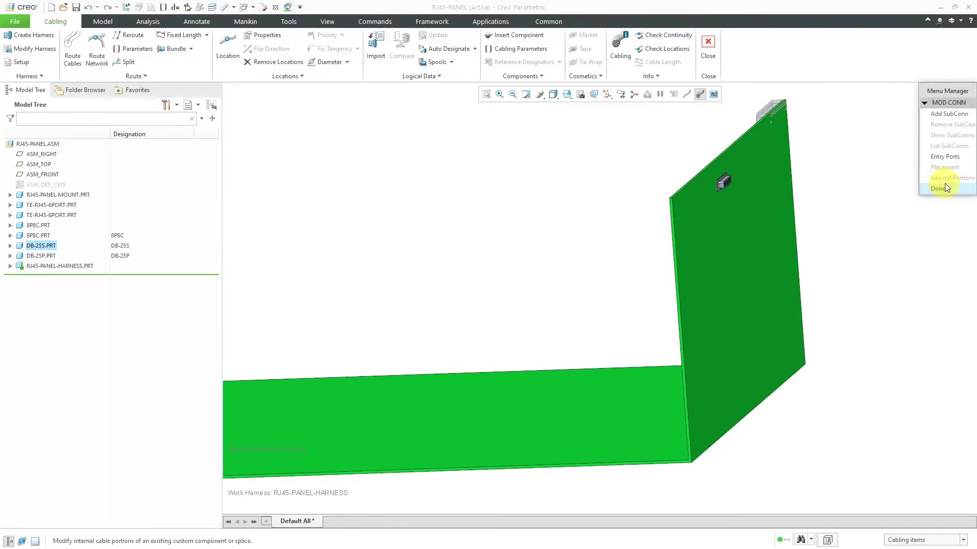
click(947, 186)
scroll(755, 209, down, 5)
scroll(593, 290, up, 10)
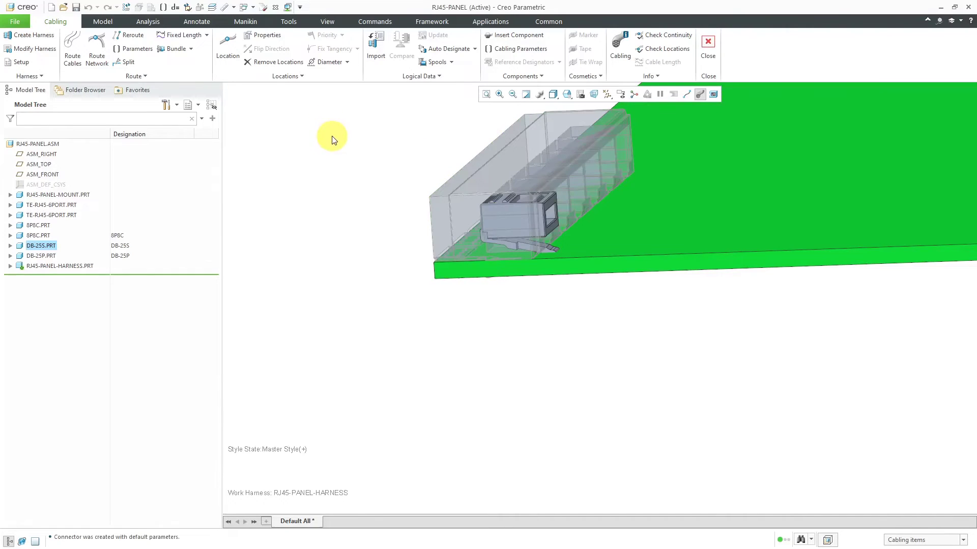
Designate the second 8P8C jack with default parameters and reference designator 8P8C_1
click(475, 49)
click(467, 71)
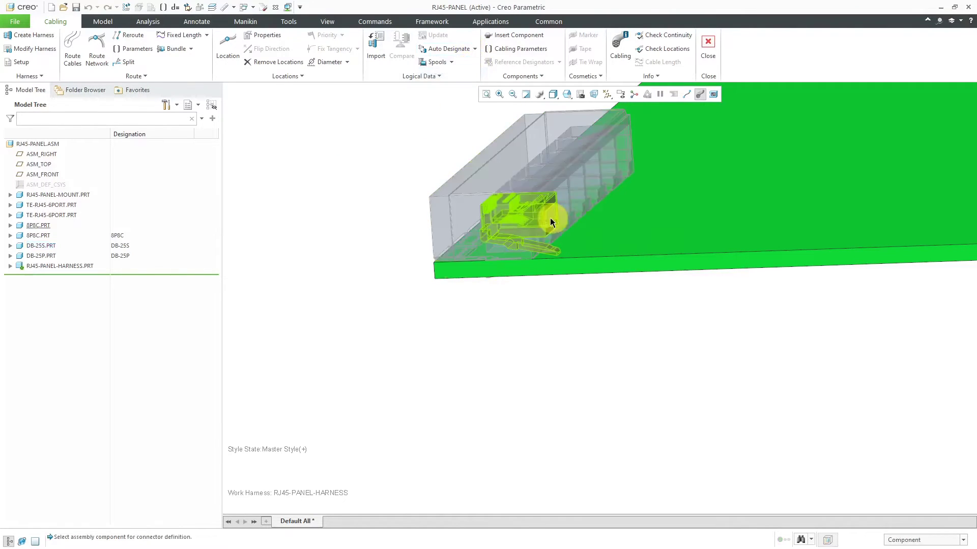
click(550, 220)
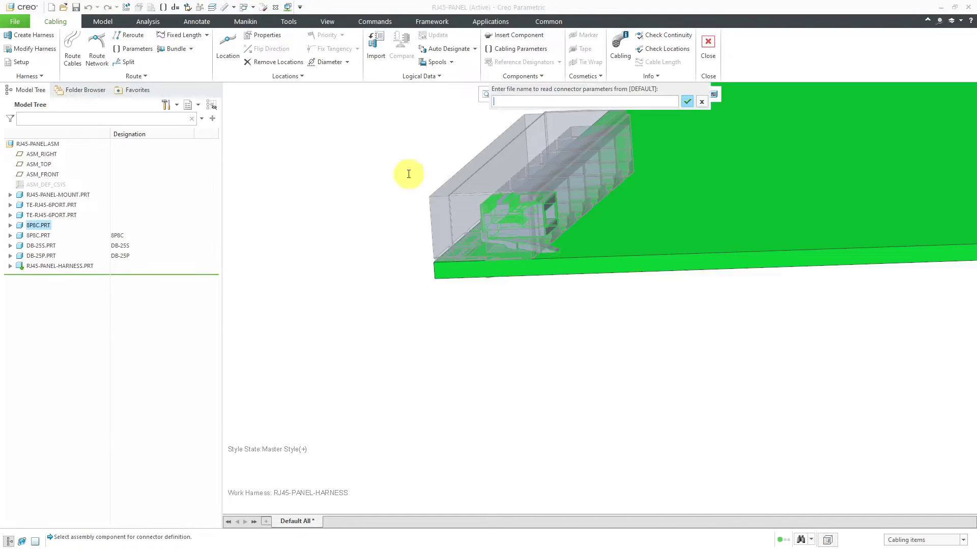
click(688, 101)
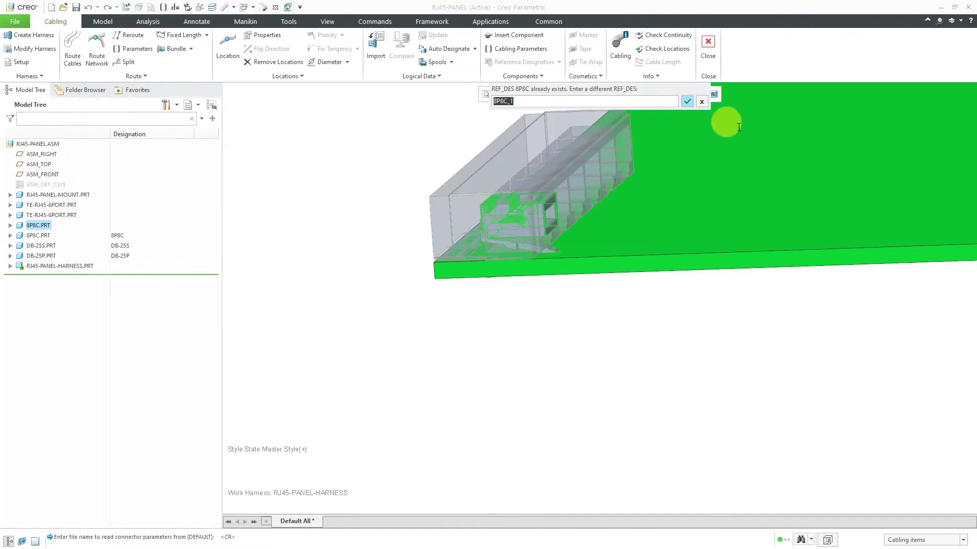
click(688, 102)
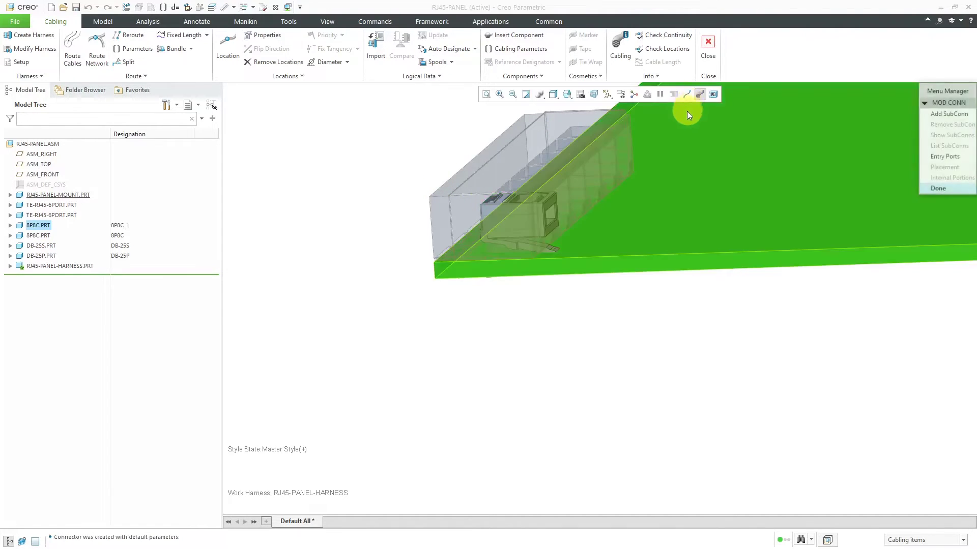
click(938, 187)
scroll(404, 334, down, 6)
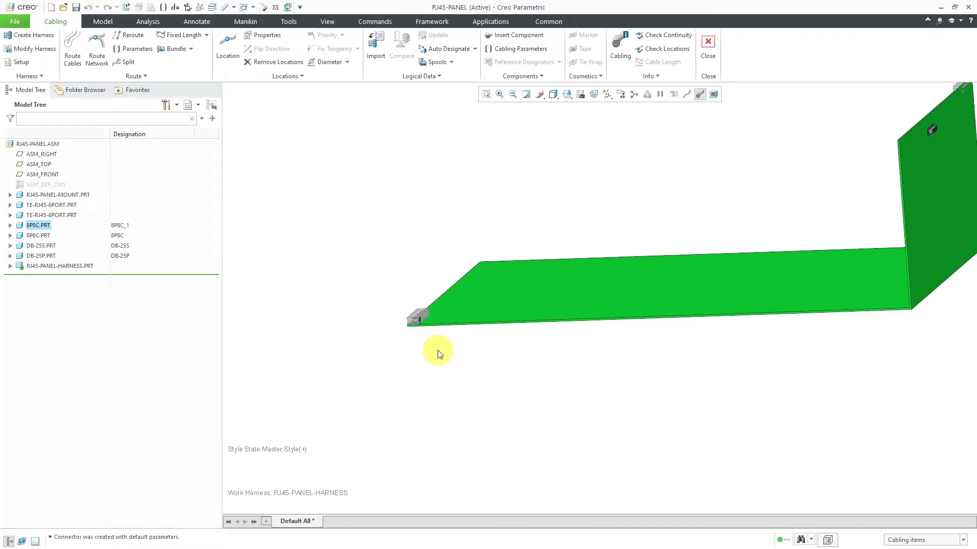
Open Cabling Parameters for both 8P8C.PRT parts, DB-25S.PRT and DB-25P.PRT
click(539, 51)
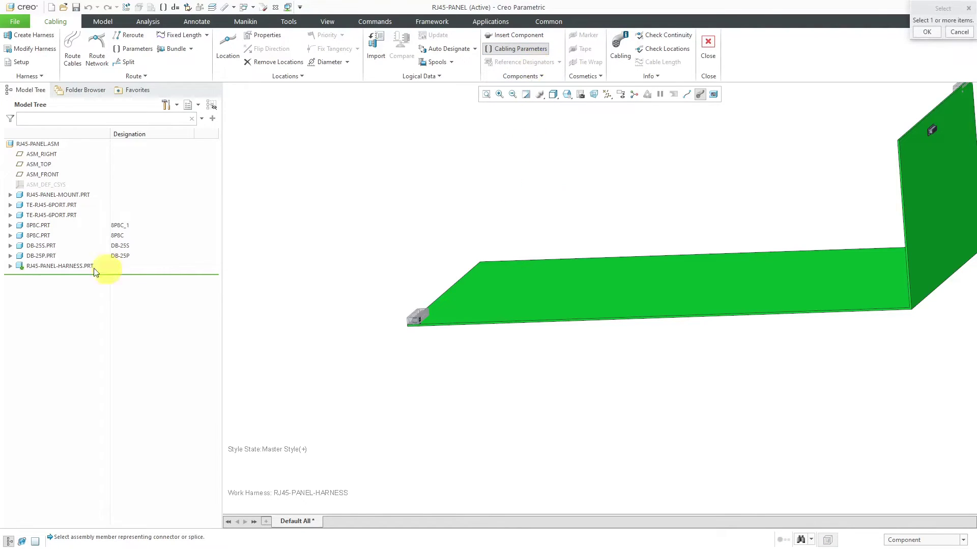
click(33, 227)
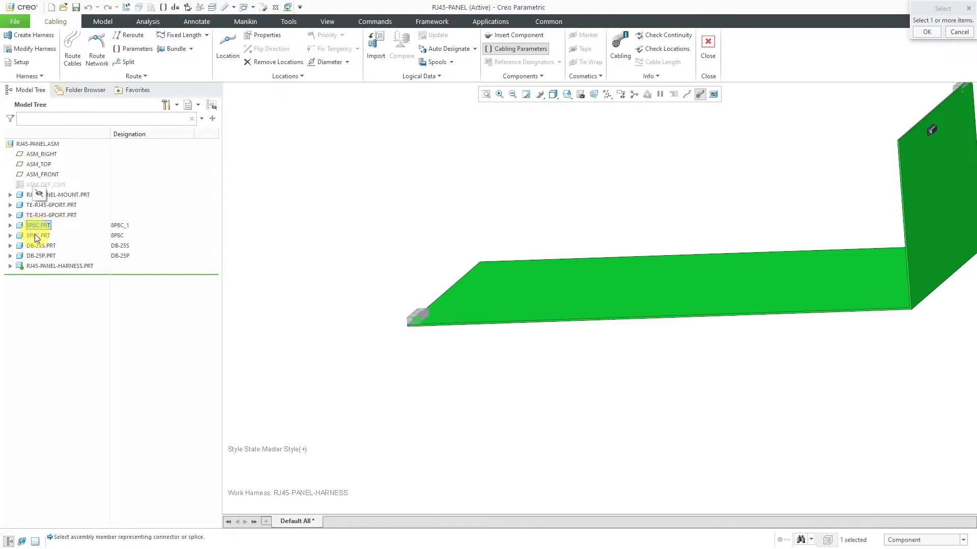
ctrl+click(36, 237)
shift+click(38, 255)
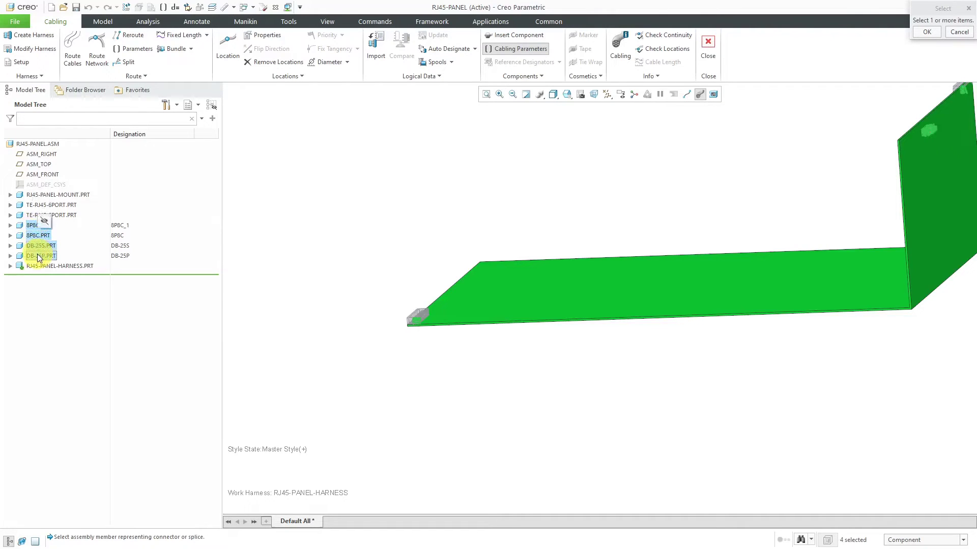
click(923, 32)
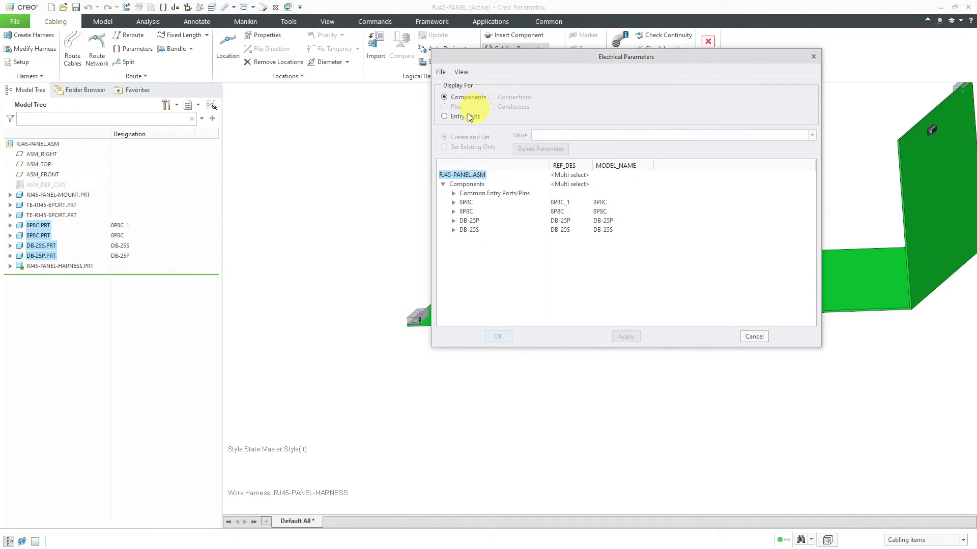
Switch to Entry Ports display, widen the dialog, and list the first 8P8C's entry ports
click(444, 116)
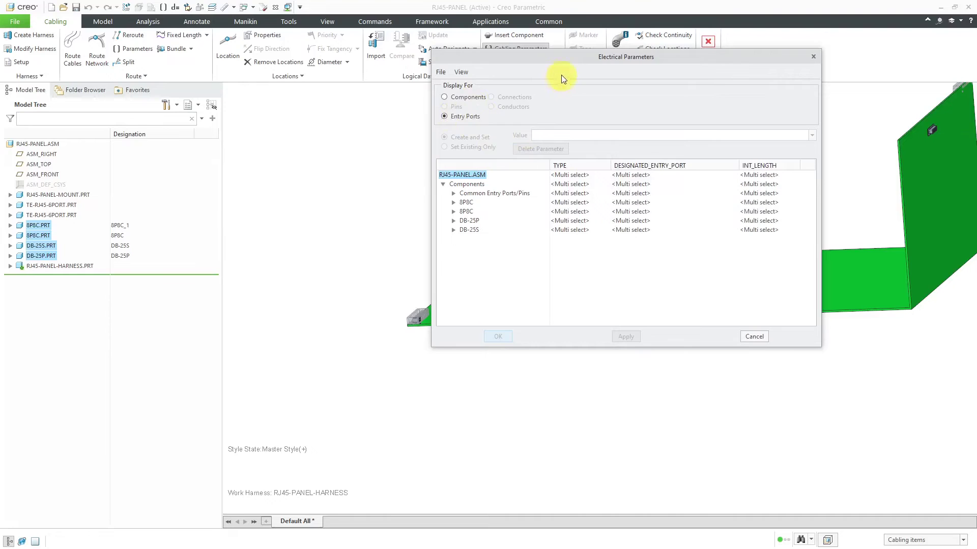
drag(562, 60, 376, 64)
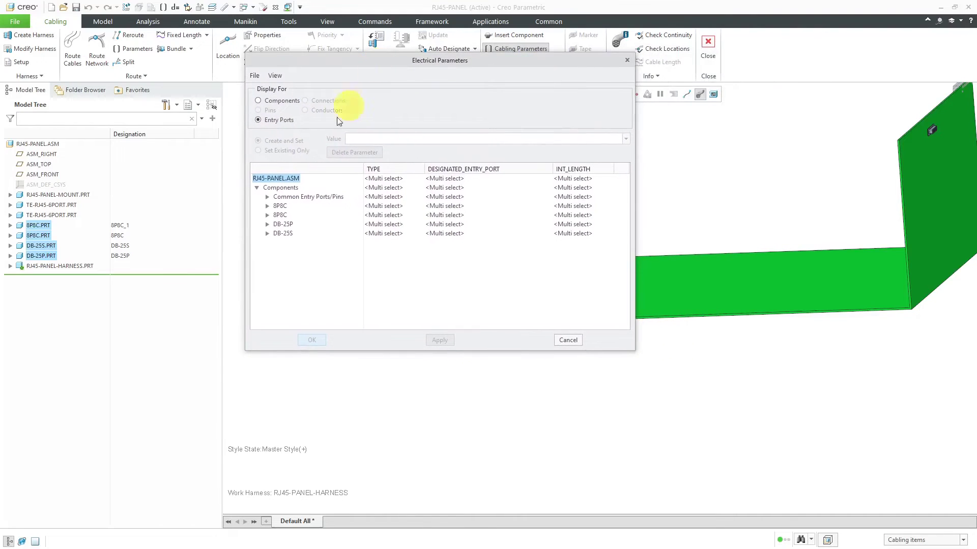
click(267, 206)
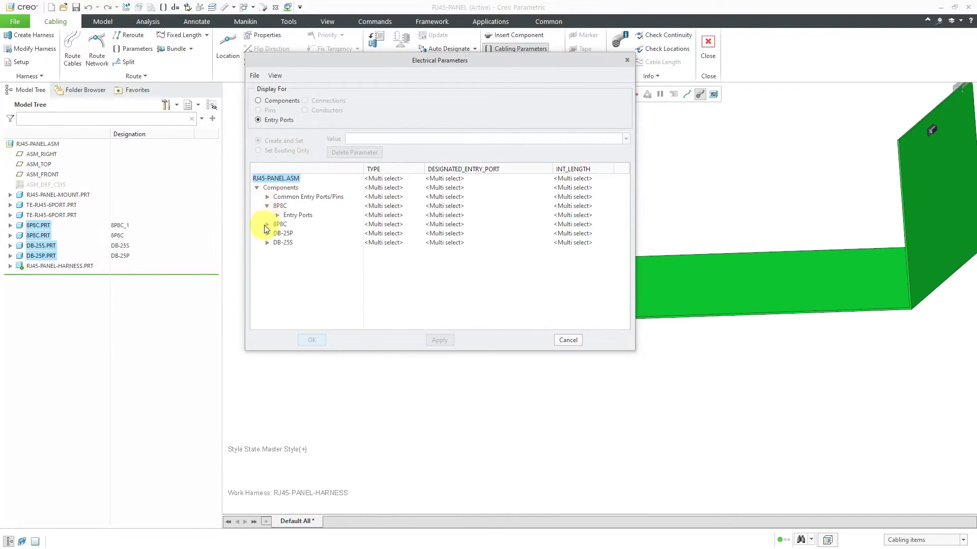
click(277, 215)
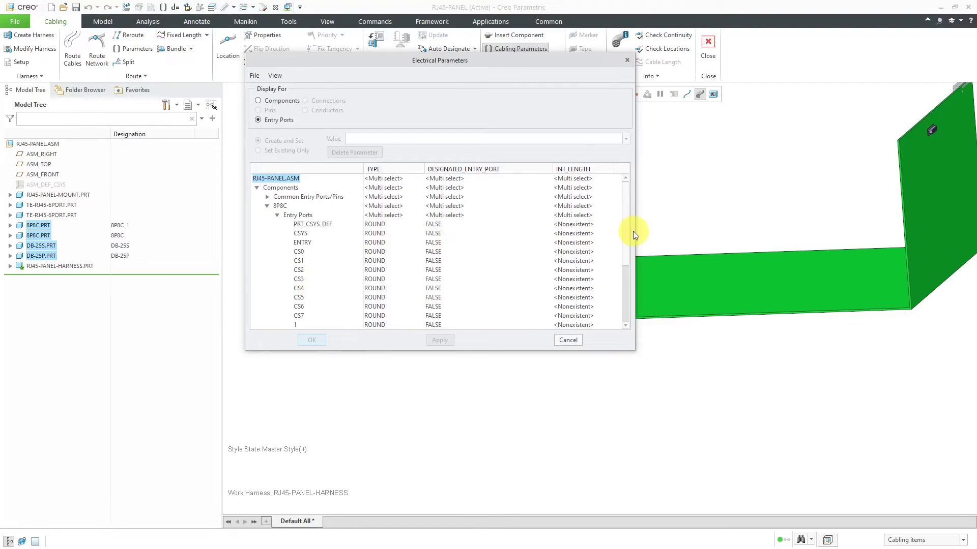
drag(633, 231, 735, 231)
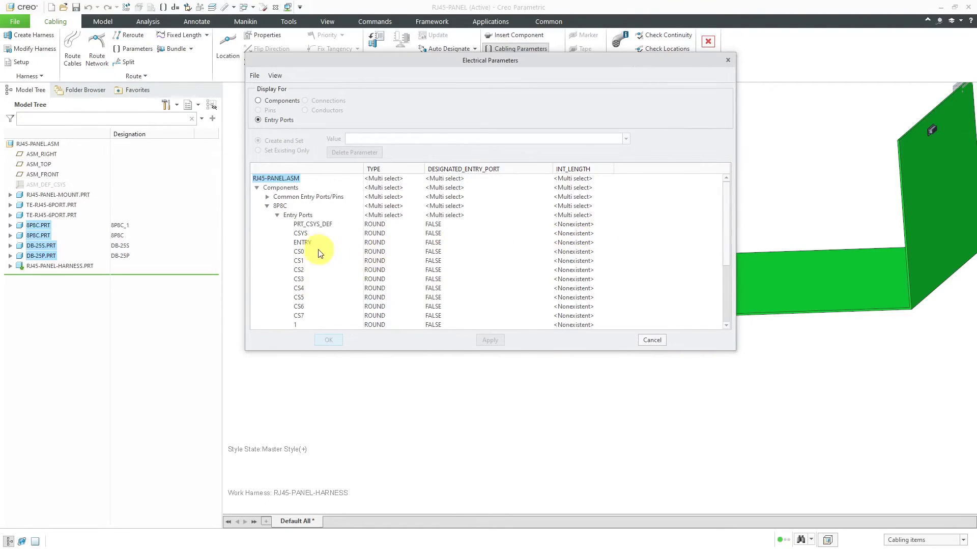
scroll(319, 253, down, 5)
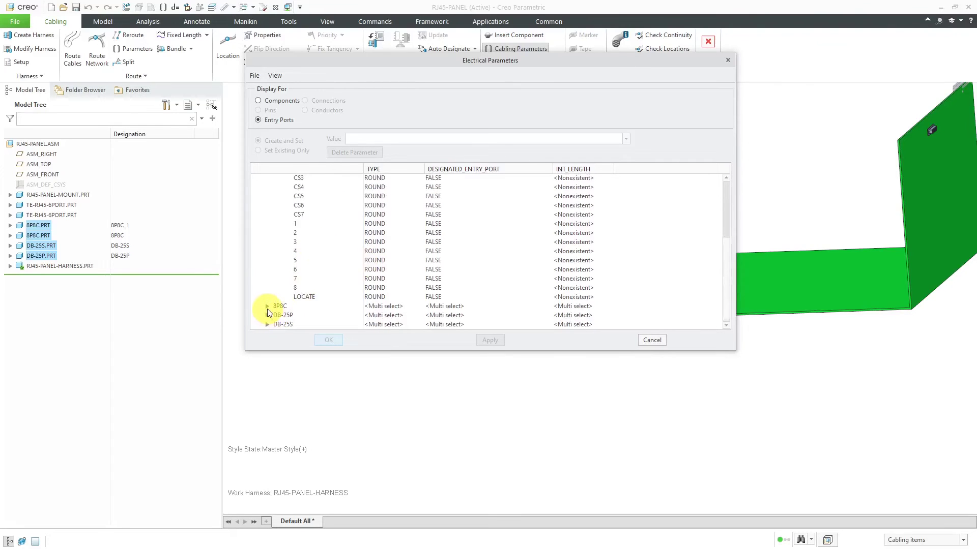
List the second 8P8C connector's entry ports
click(267, 307)
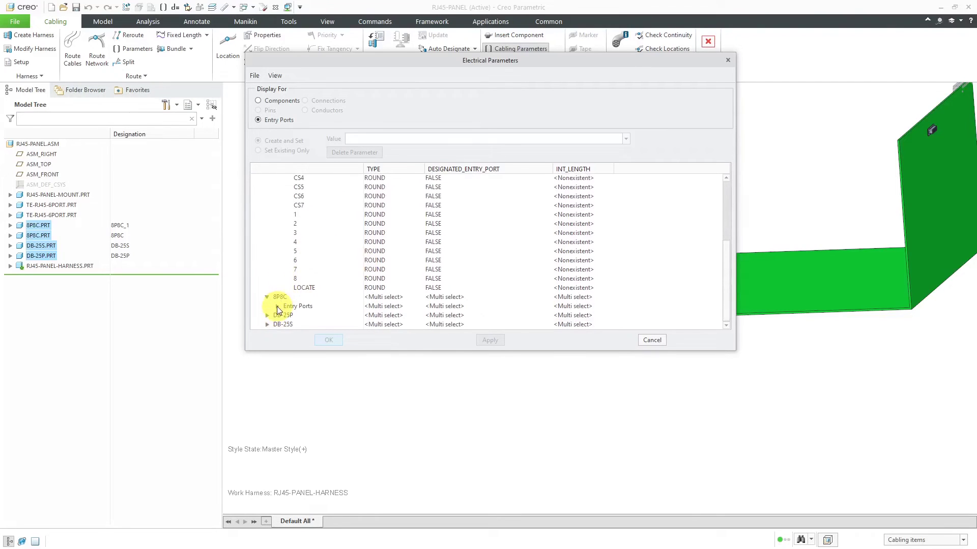
click(277, 306)
scroll(301, 273, down, 2)
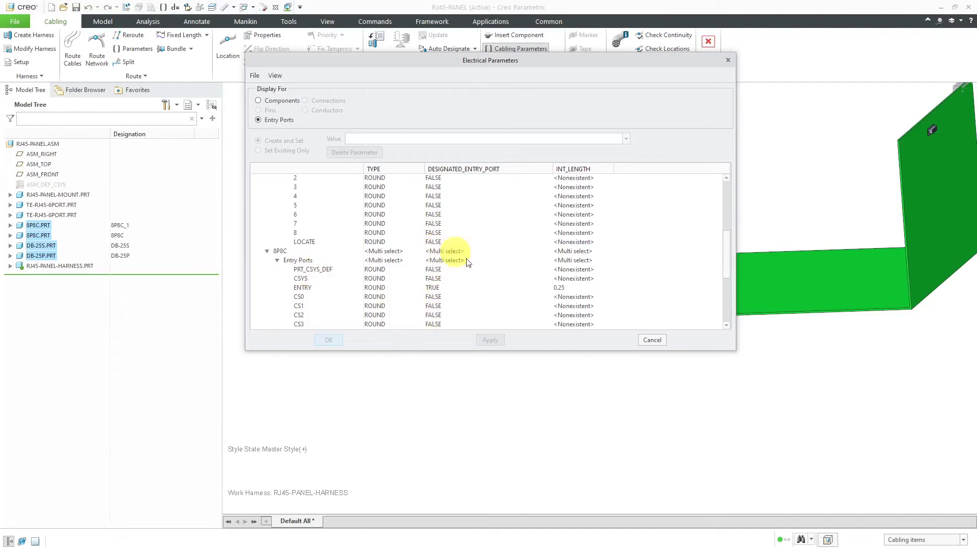
scroll(438, 290, down, 4)
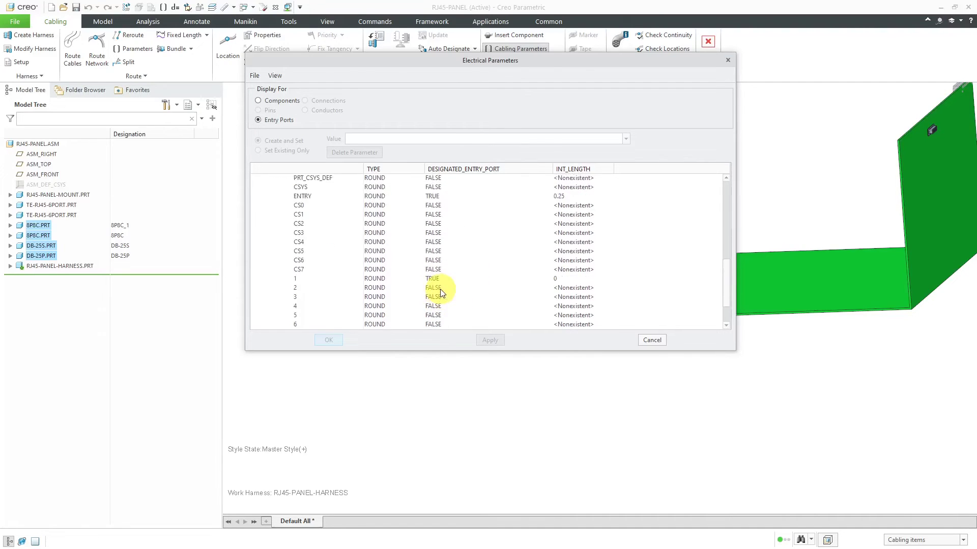
scroll(440, 292, down, 1)
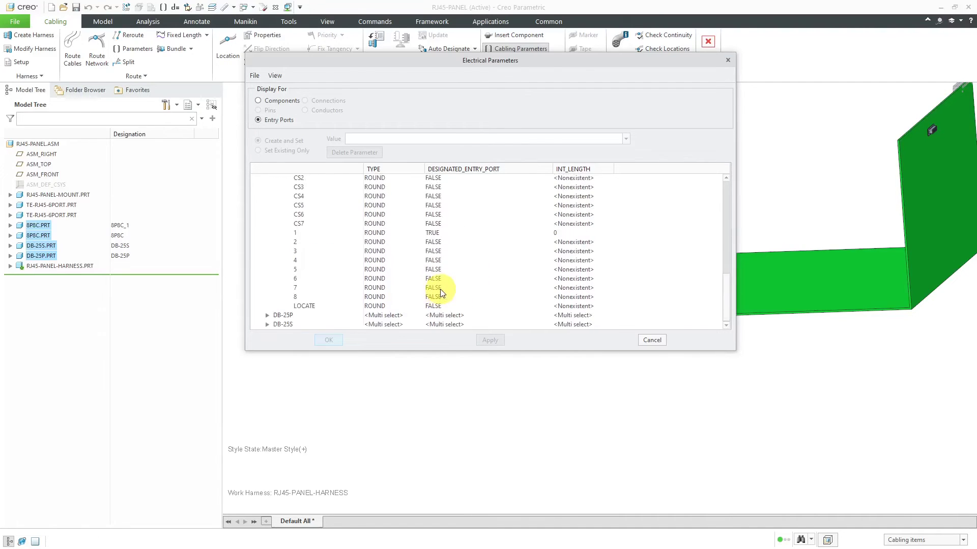
Expand DB-25P and list its entry ports
click(266, 315)
scroll(277, 304, down, 1)
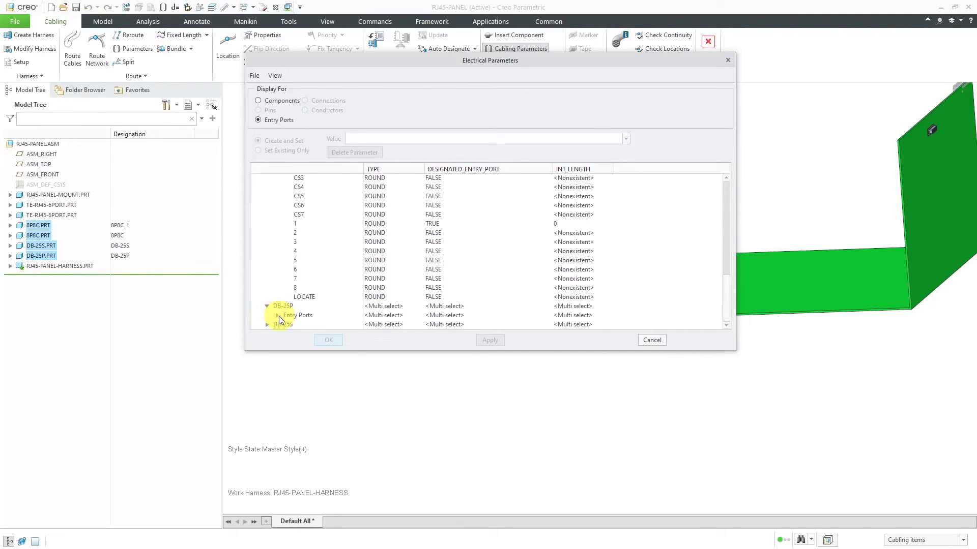
click(278, 315)
scroll(284, 283, down, 5)
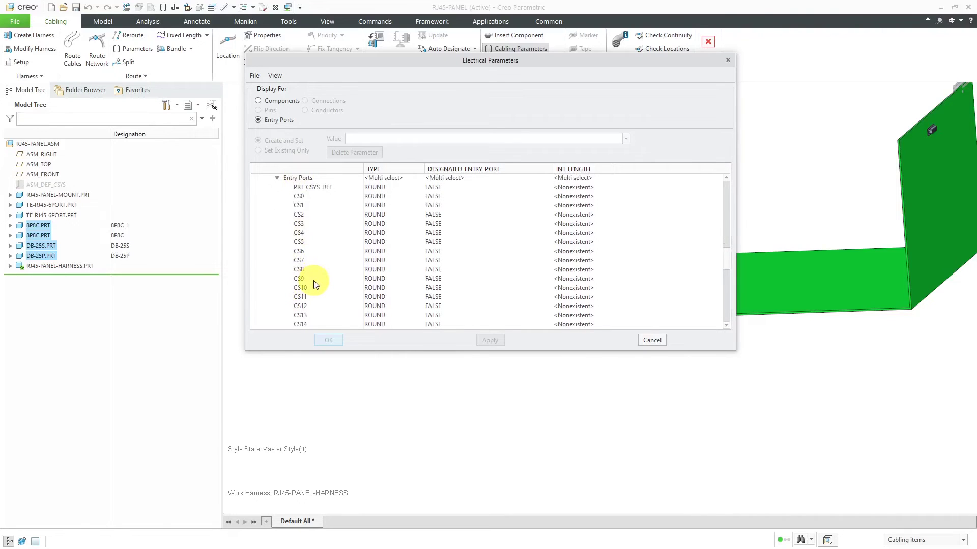
scroll(314, 284, down, 6)
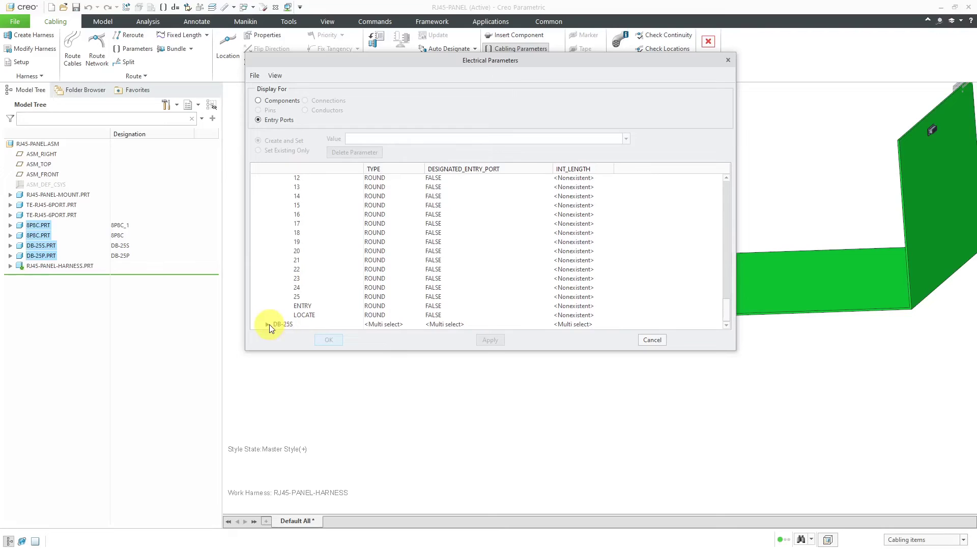
Expand DB-25S and list its entry ports, scrolling through the rows
click(267, 325)
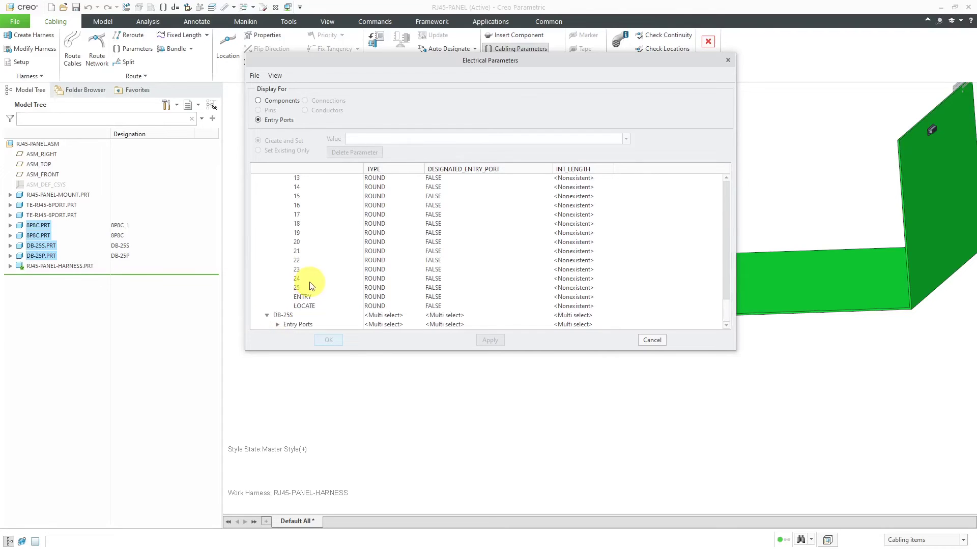
click(277, 325)
scroll(329, 289, down, 8)
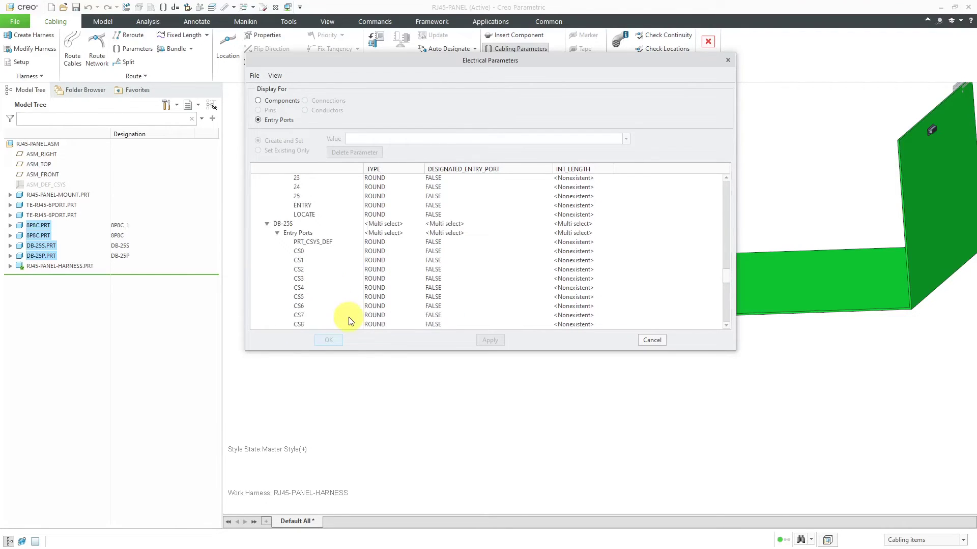
scroll(336, 299, down, 4)
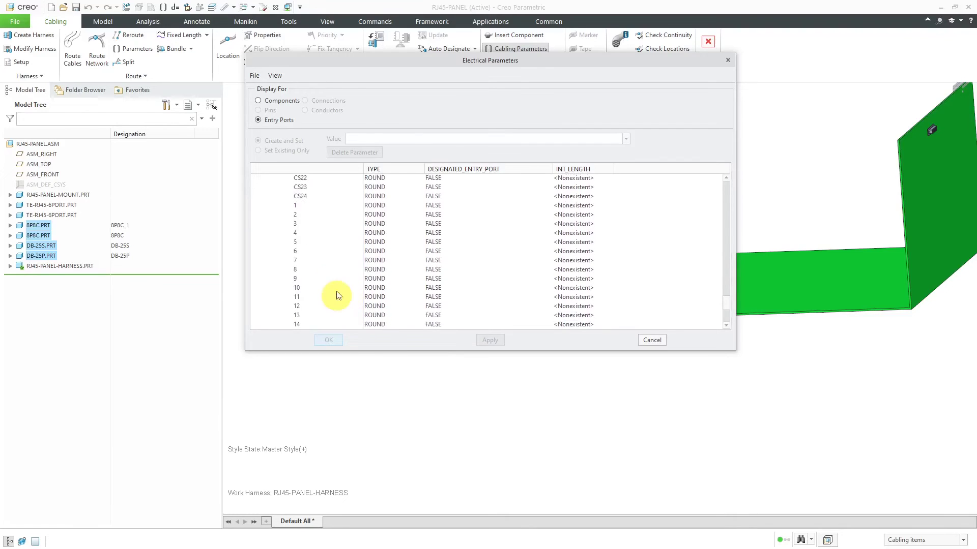
scroll(389, 292, up, 9)
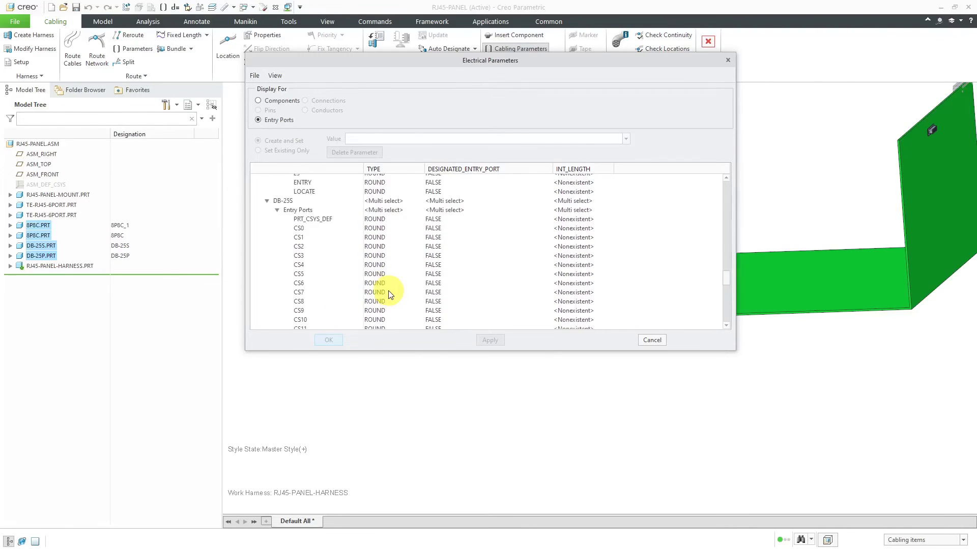
scroll(389, 294, down, 7)
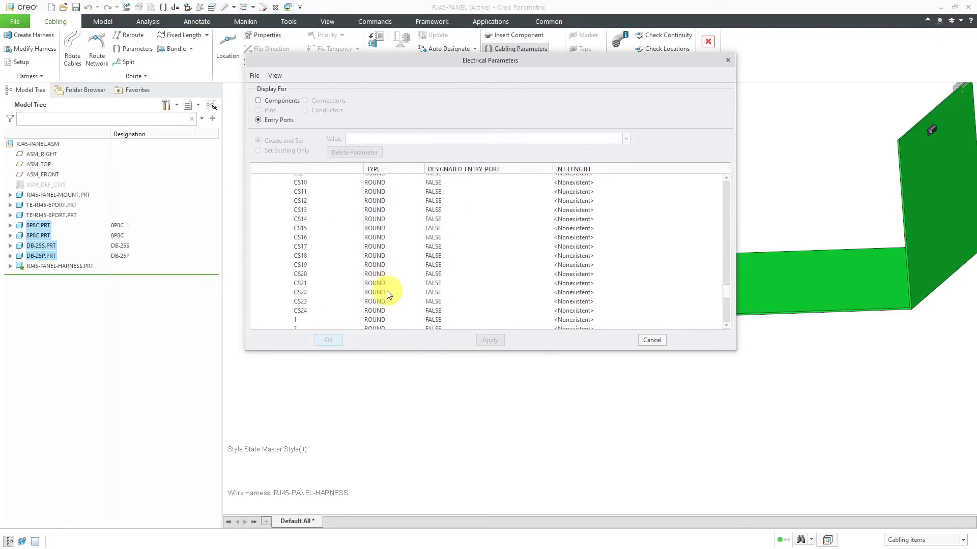
Set DESIGNATED_ENTRY_PORT to TRUE for entry ports 1 and 2
click(433, 252)
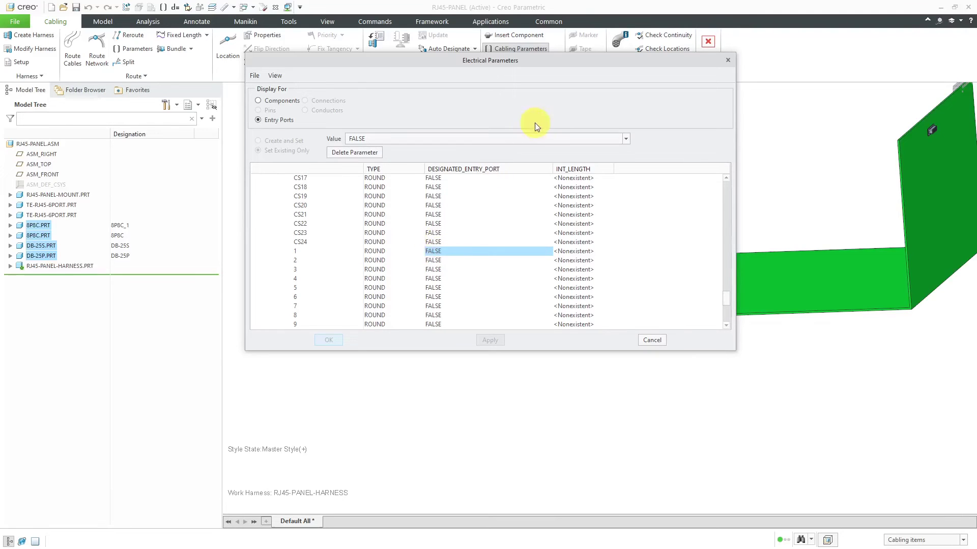
click(537, 141)
click(524, 156)
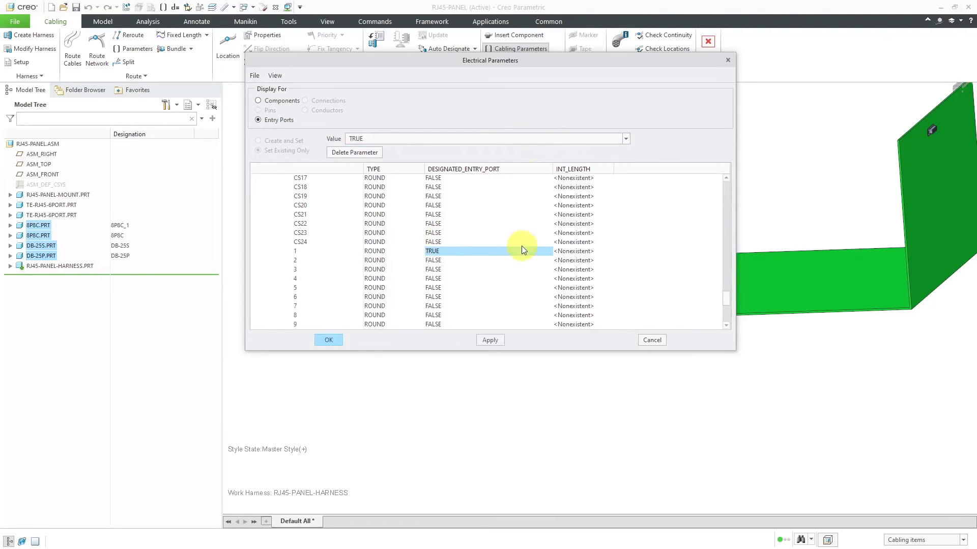
click(435, 261)
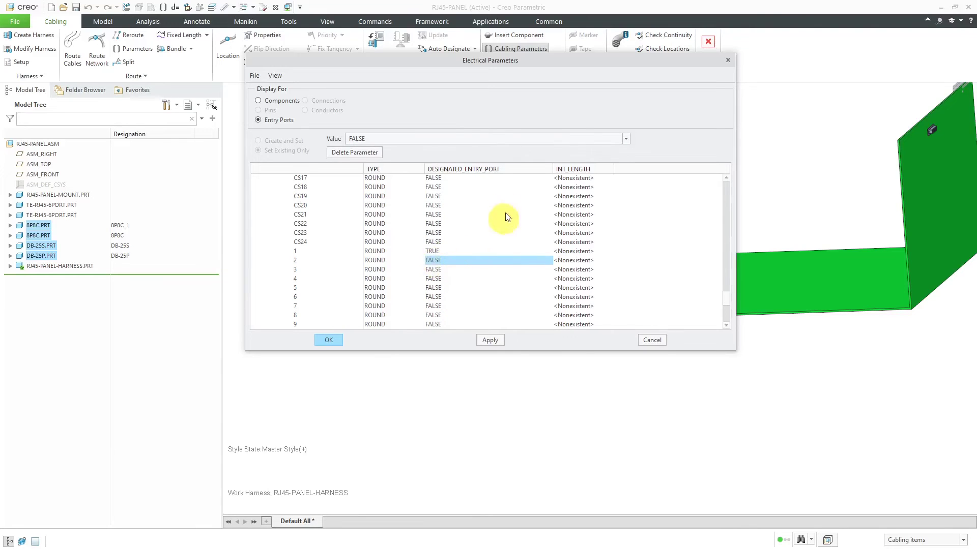
click(496, 138)
click(486, 158)
scroll(542, 249, up, 8)
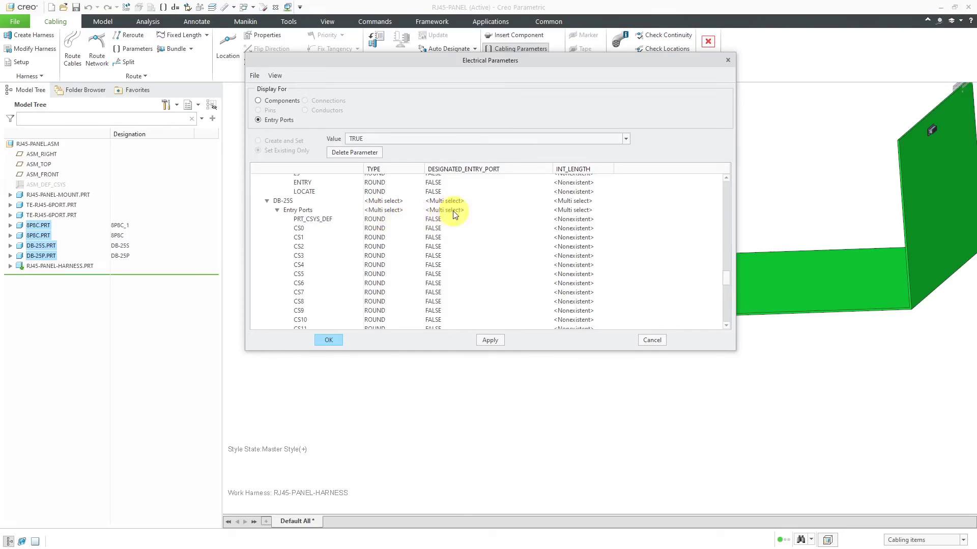
Set DESIGNATED_ENTRY_PORT to TRUE for all DB-25S entry ports
click(440, 210)
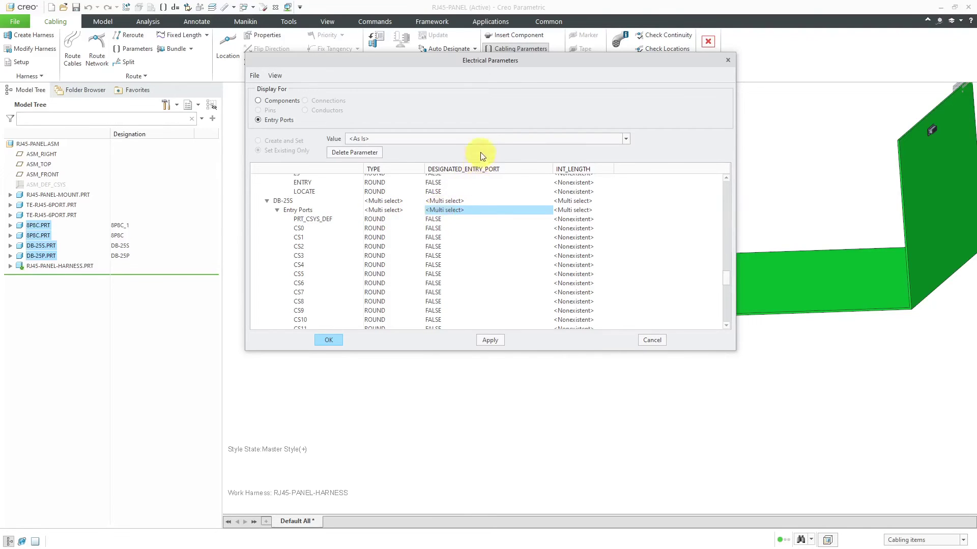
click(483, 138)
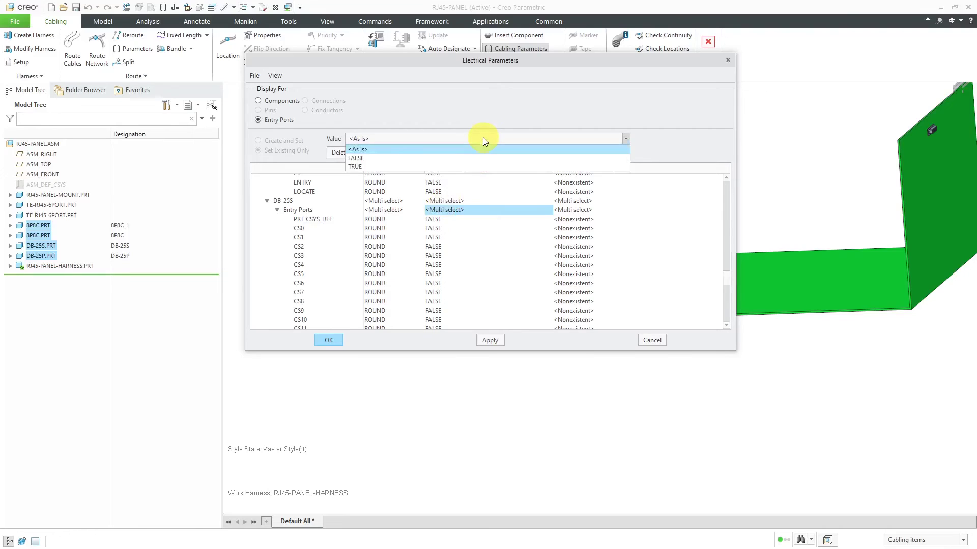
click(474, 166)
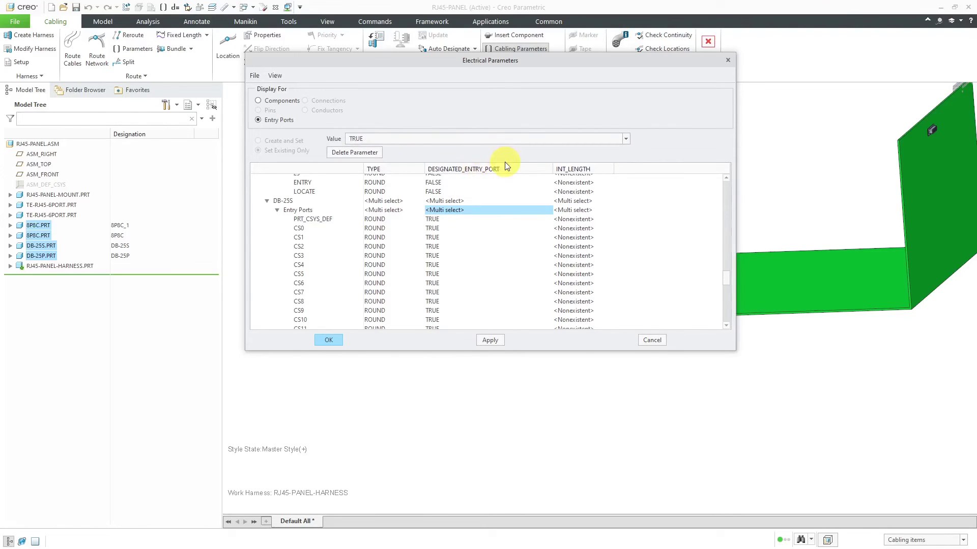
scroll(468, 240, down, 10)
scroll(461, 236, down, 4)
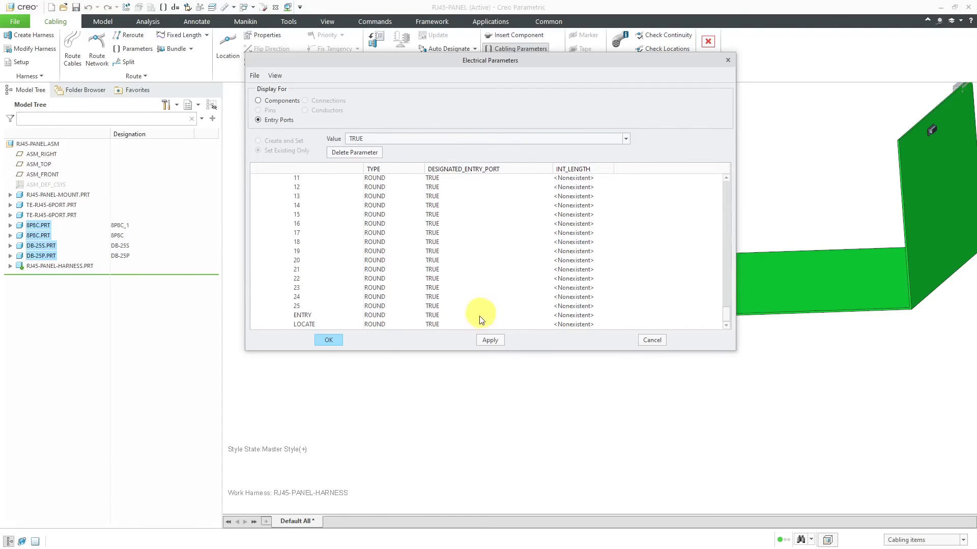
Set the DB-25S LOCATE port's DESIGNATED_ENTRY_PORT back to FALSE
click(434, 326)
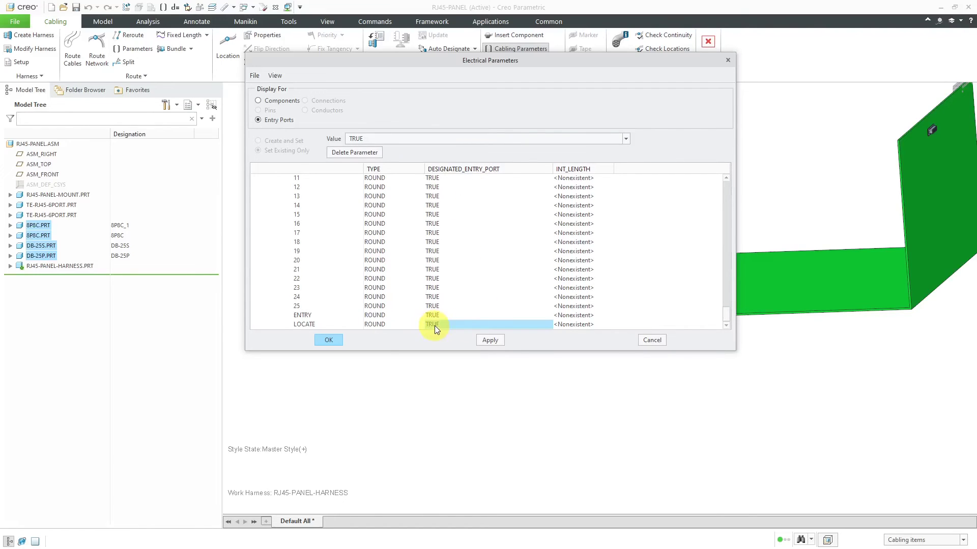
click(491, 138)
click(487, 147)
scroll(615, 262, up, 5)
scroll(615, 262, up, 3)
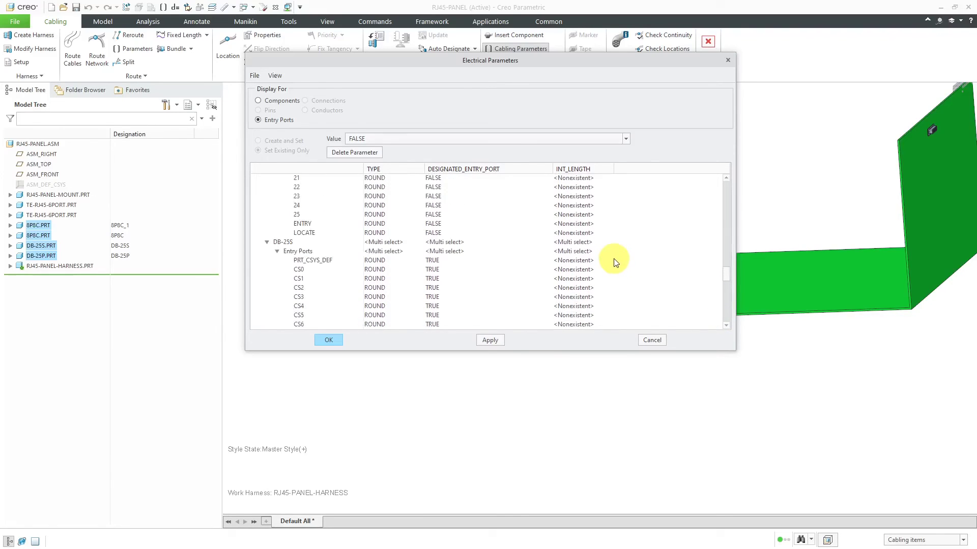
Set DESIGNATED_ENTRY_PORT to TRUE for all DB-25P entry ports
scroll(277, 254, up, 12)
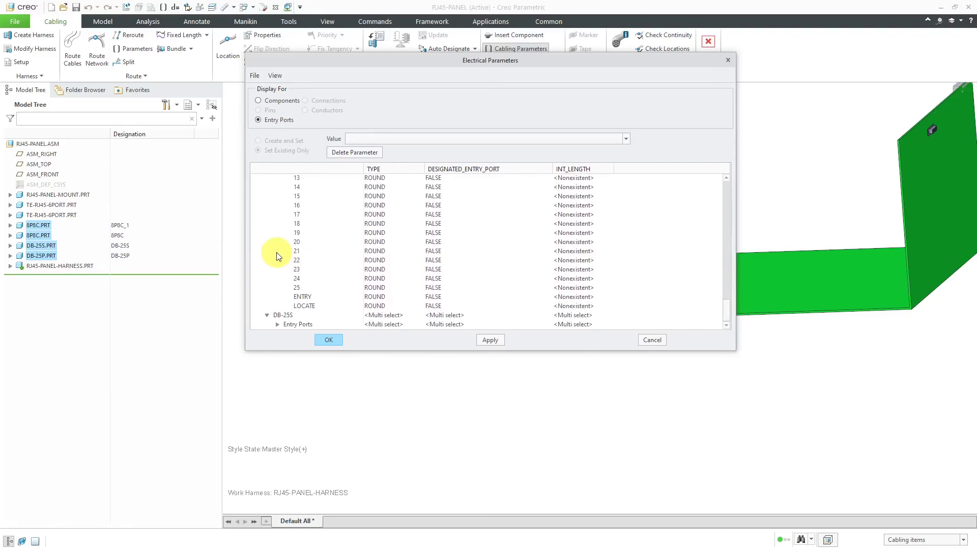
scroll(275, 282, up, 10)
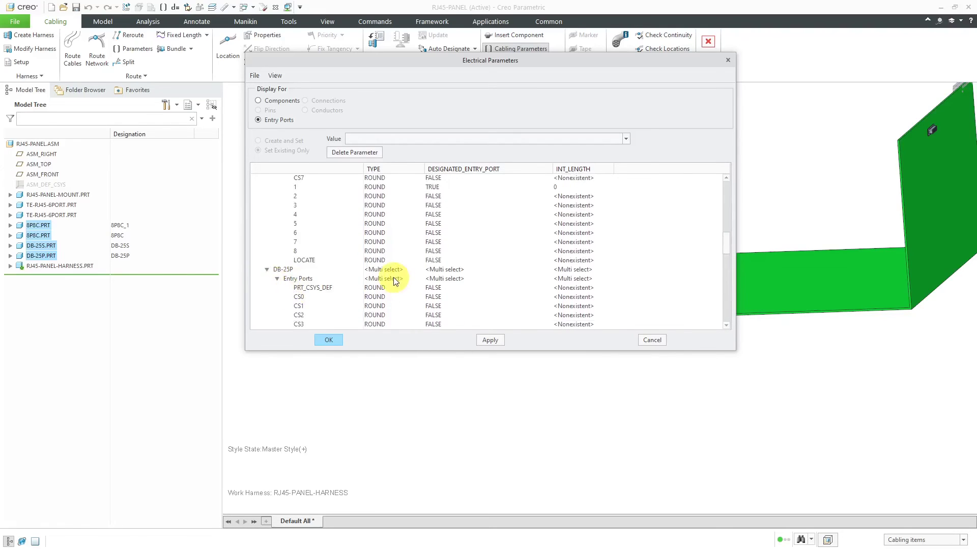
click(450, 279)
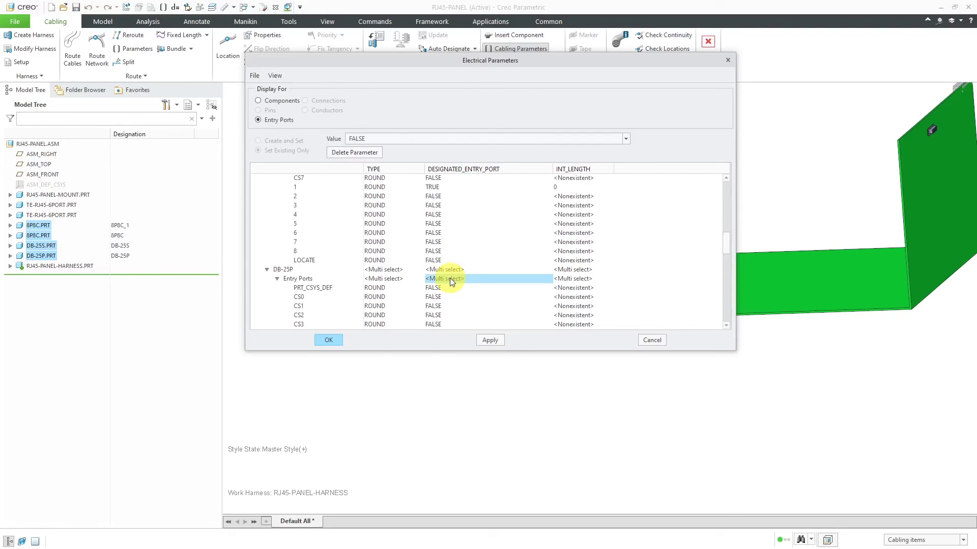
click(423, 138)
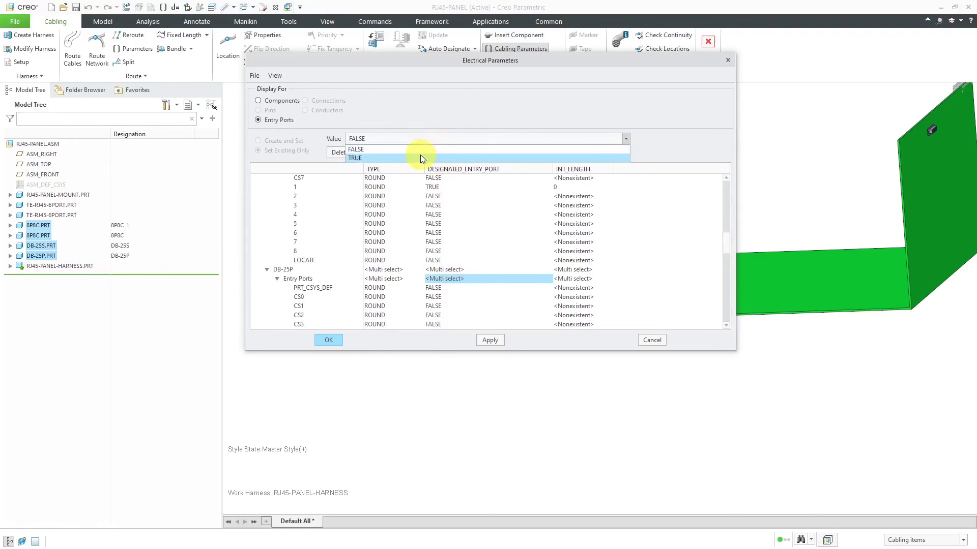
click(420, 158)
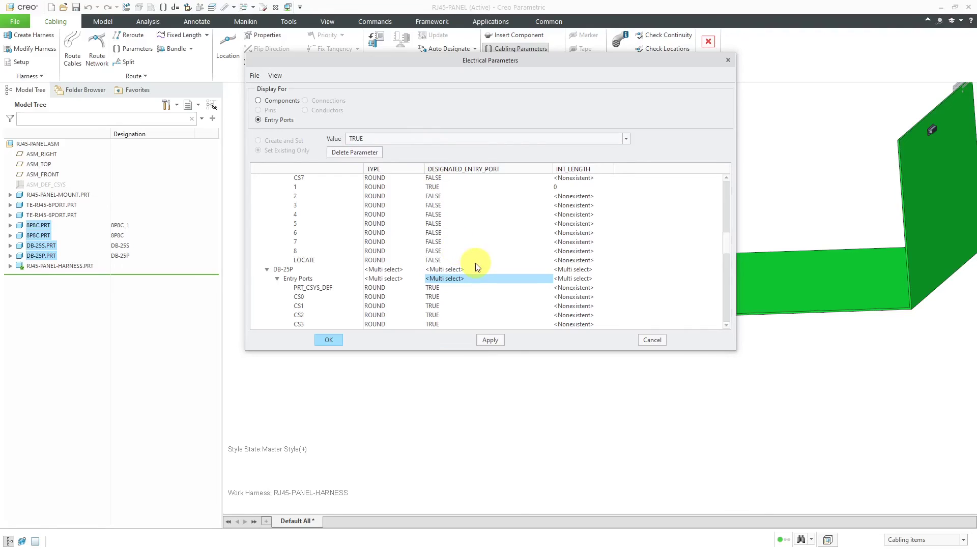
Set DESIGNATED_ENTRY_PORT to TRUE for all entry ports of the second 8P8C connector
scroll(468, 280, up, 5)
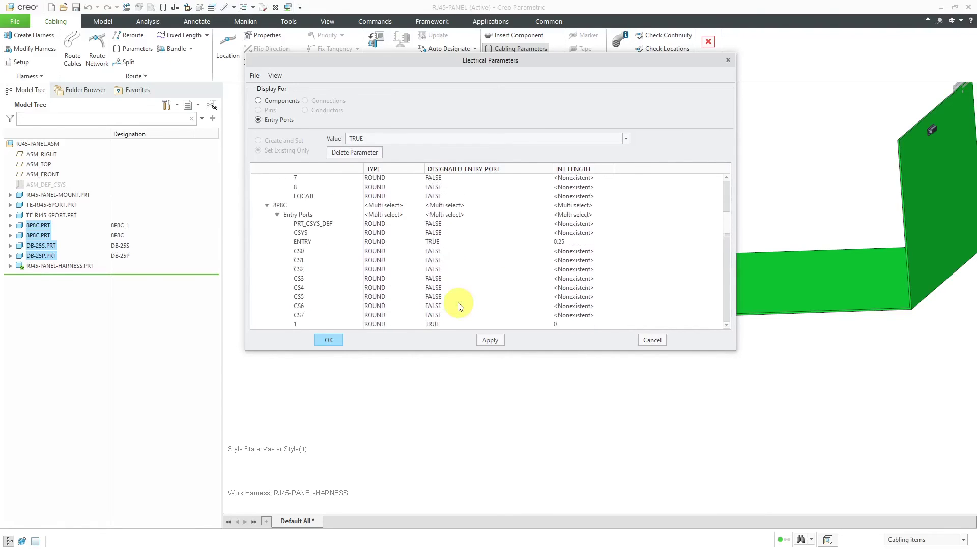
click(449, 216)
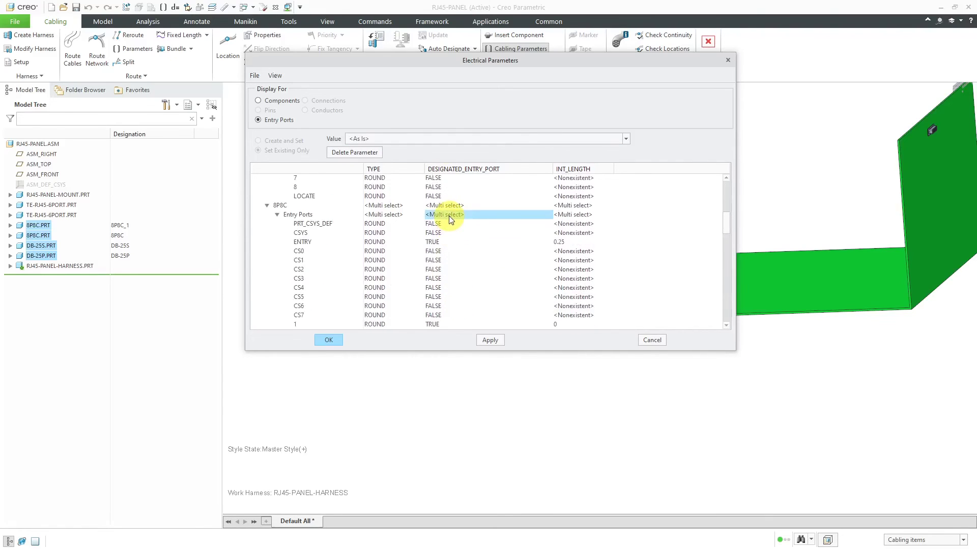
click(442, 141)
click(434, 163)
Set DESIGNATED_ENTRY_PORT to TRUE for all entry ports of the first 8P8C connector
click(442, 216)
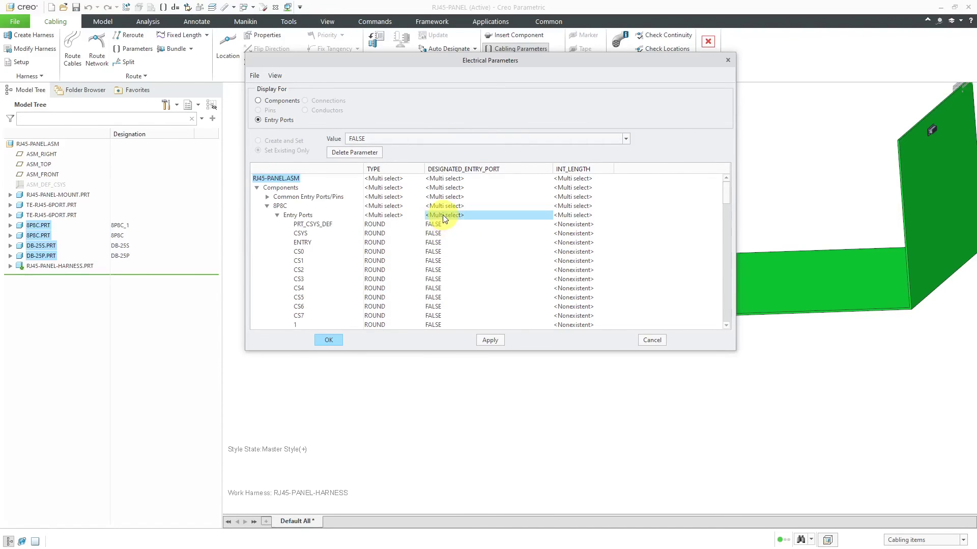
click(450, 140)
click(444, 159)
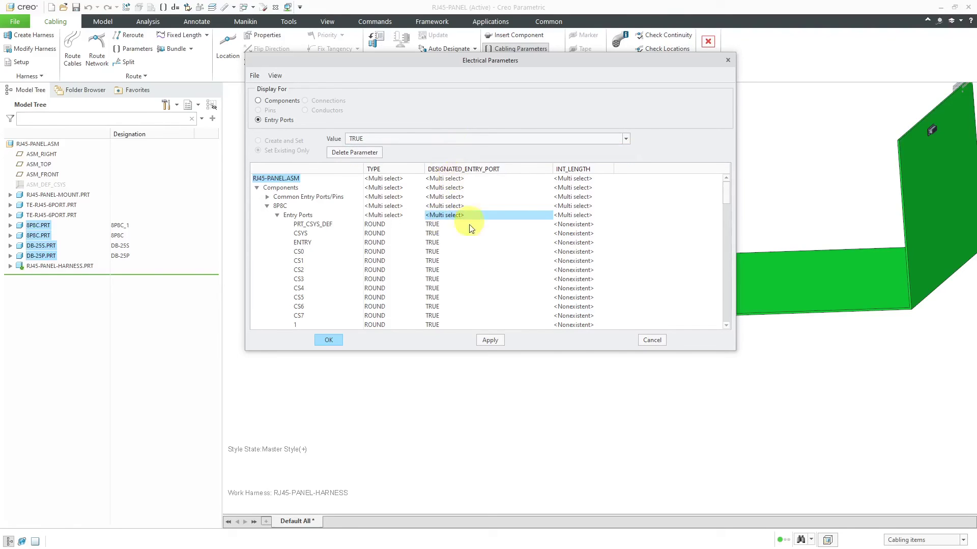
scroll(446, 264, down, 4)
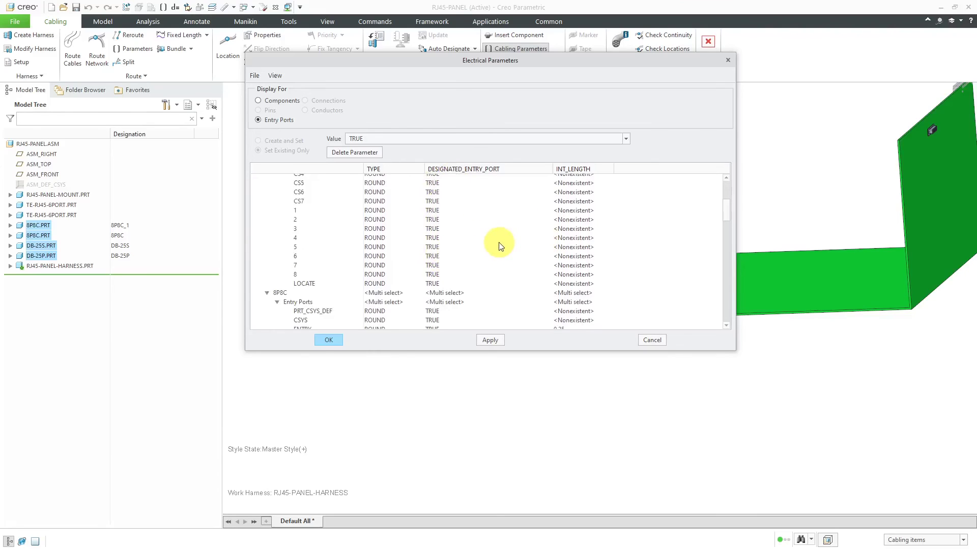
Set the first 8P8C's LOCATE port to FALSE, then apply and close Electrical Parameters
click(432, 283)
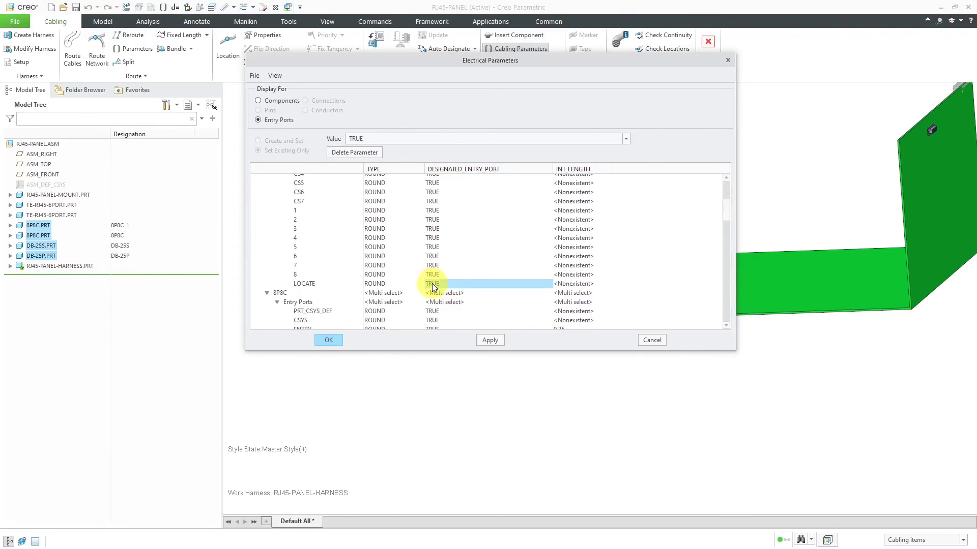
click(443, 137)
click(442, 148)
click(491, 340)
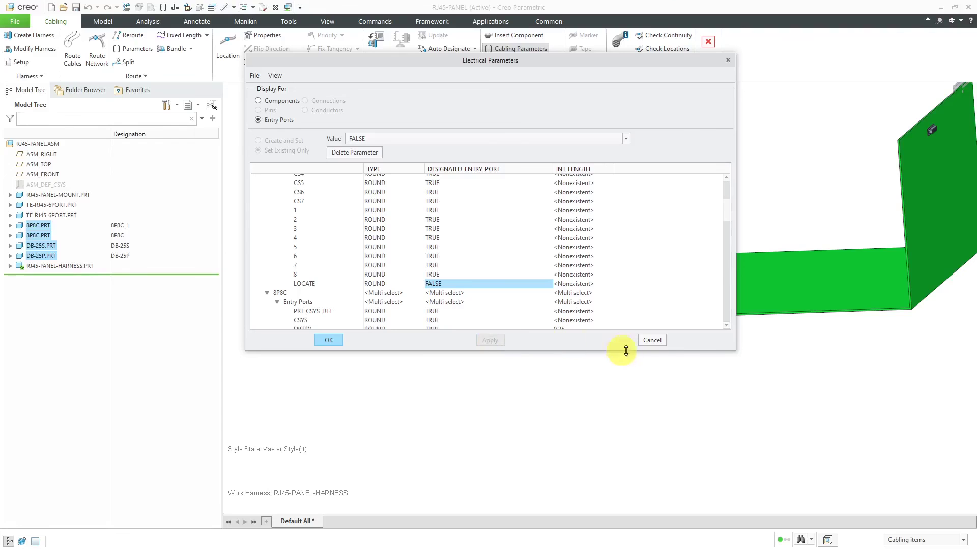
click(330, 340)
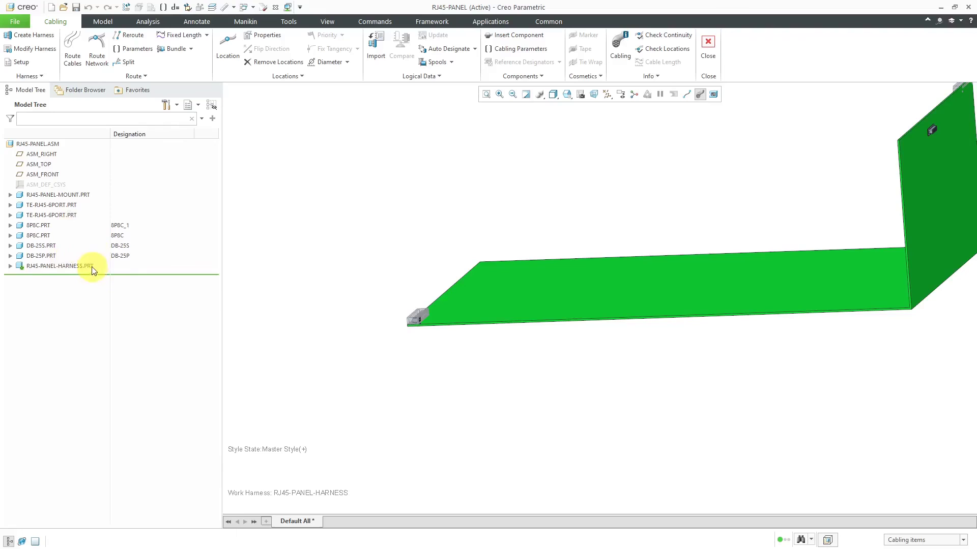
Expand 8P8C.PRT in the Model Tree, start Route Cables, and review its Options list
click(10, 226)
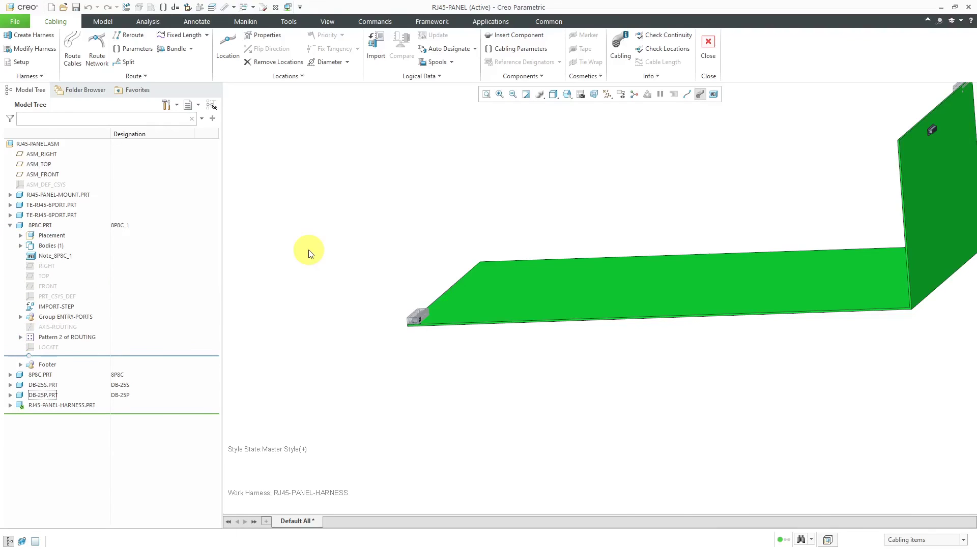
click(75, 63)
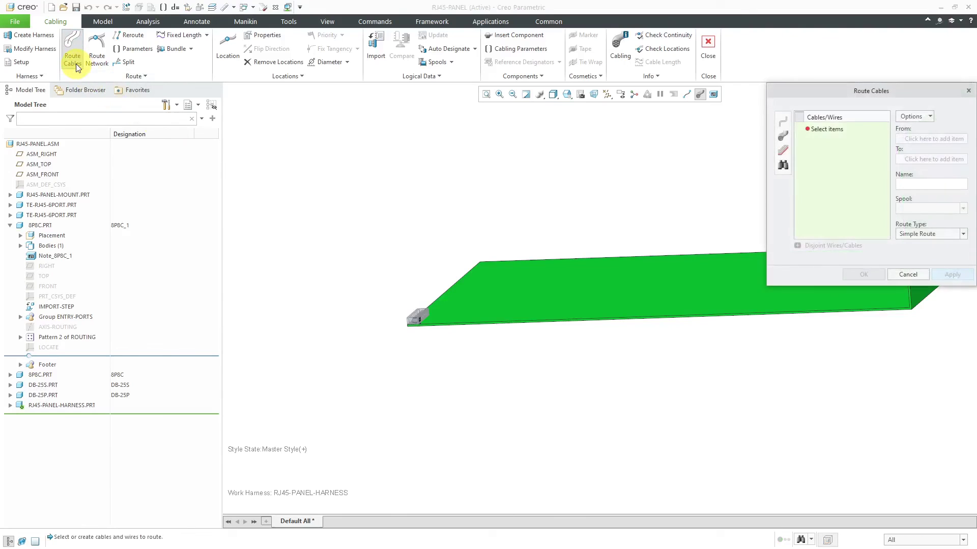
click(924, 119)
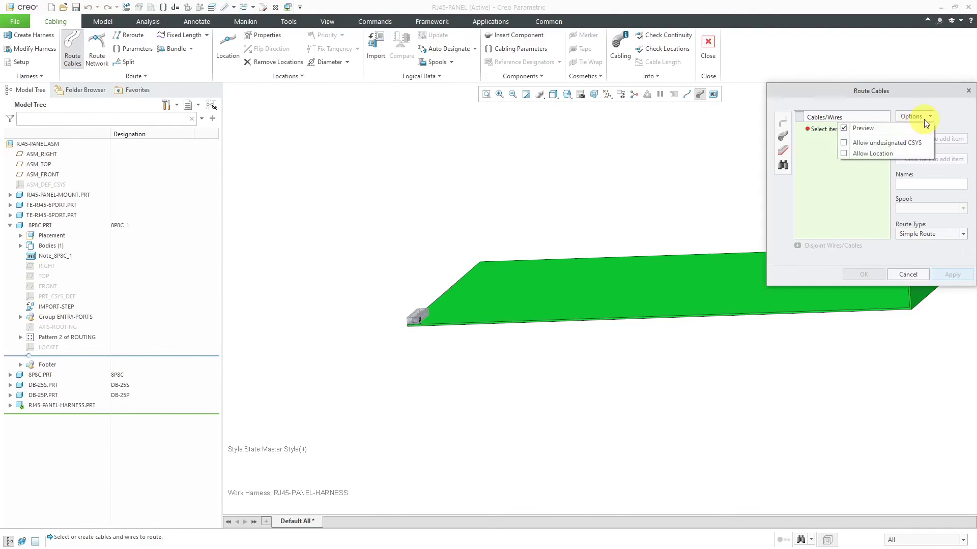